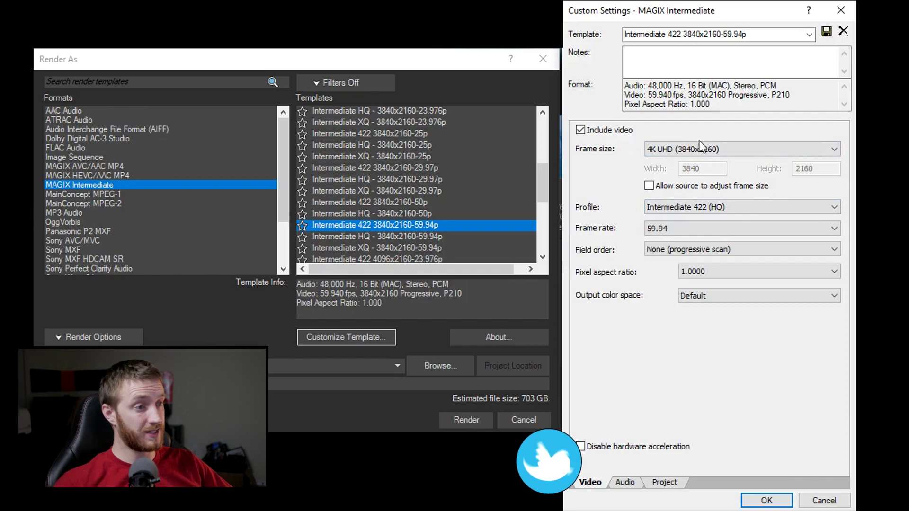
Open the Profile dropdown to see the Intermediate profiles, keeping 422 (HQ) selected.
click(758, 205)
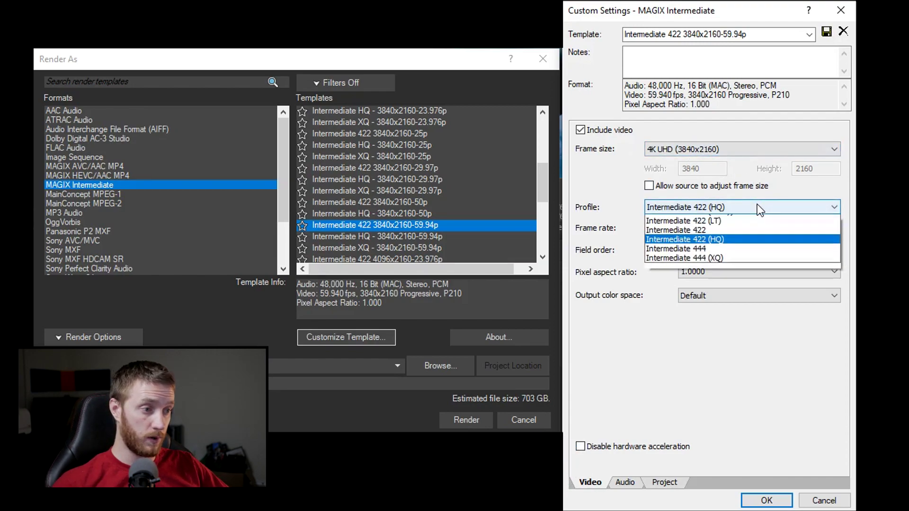
click(757, 203)
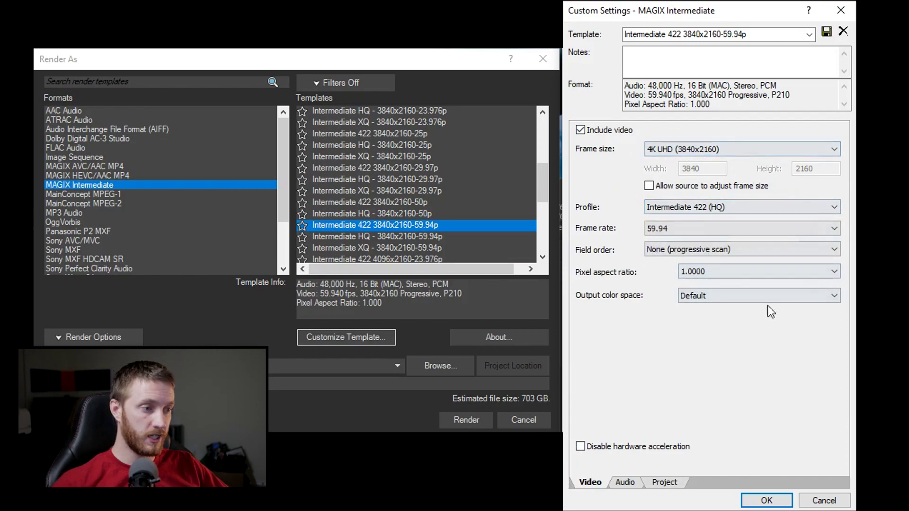
click(738, 209)
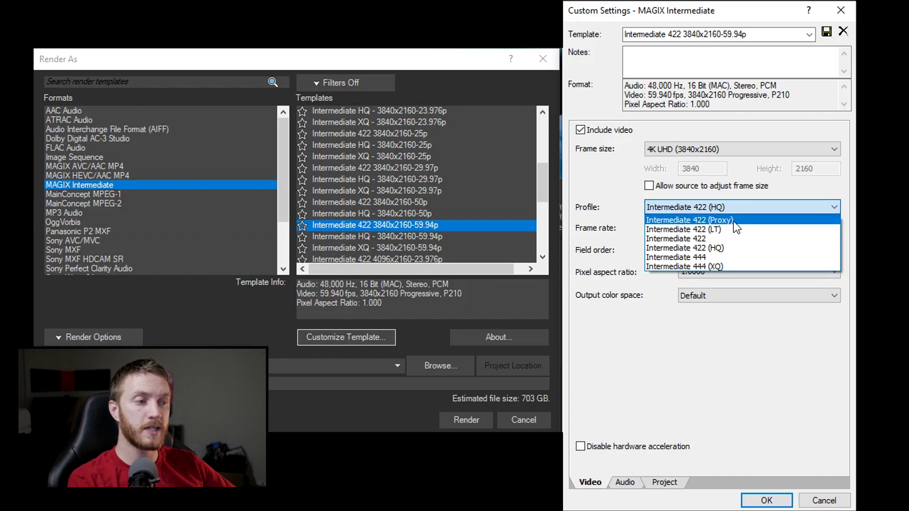
Switch the profile to Intermediate 422 (Proxy) and set the frame rate to 23.976.
click(744, 226)
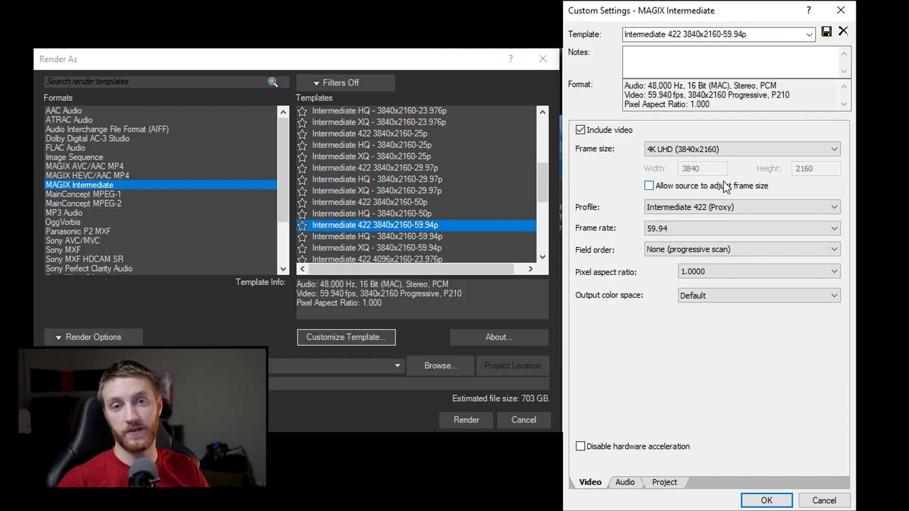
click(727, 230)
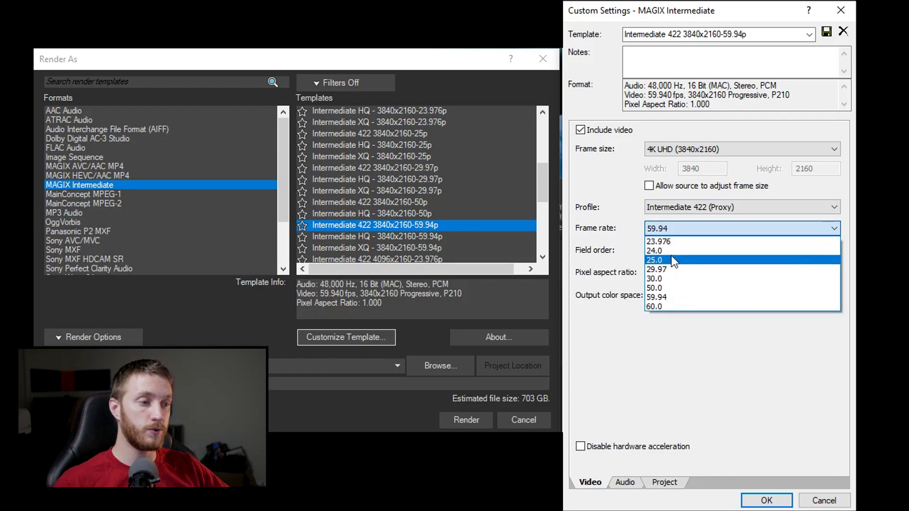
click(678, 243)
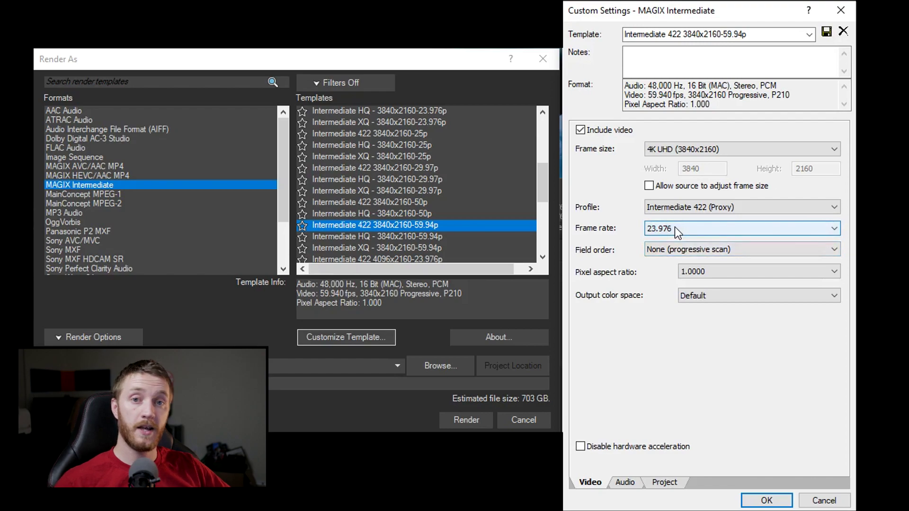
click(674, 228)
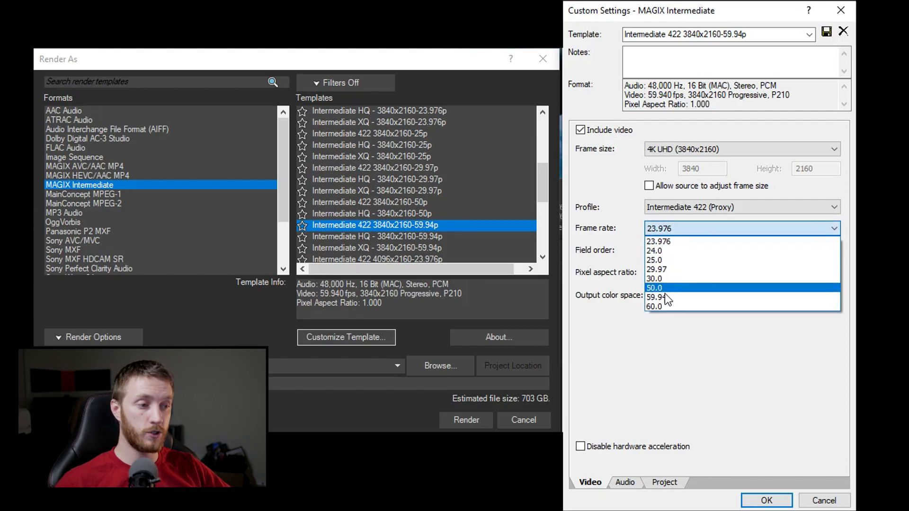
click(680, 240)
Confirm progressive field order, 1.0000 pixel aspect ratio and Default color space, then view the audio settings.
click(746, 250)
click(748, 259)
click(741, 272)
click(740, 272)
click(741, 299)
click(742, 298)
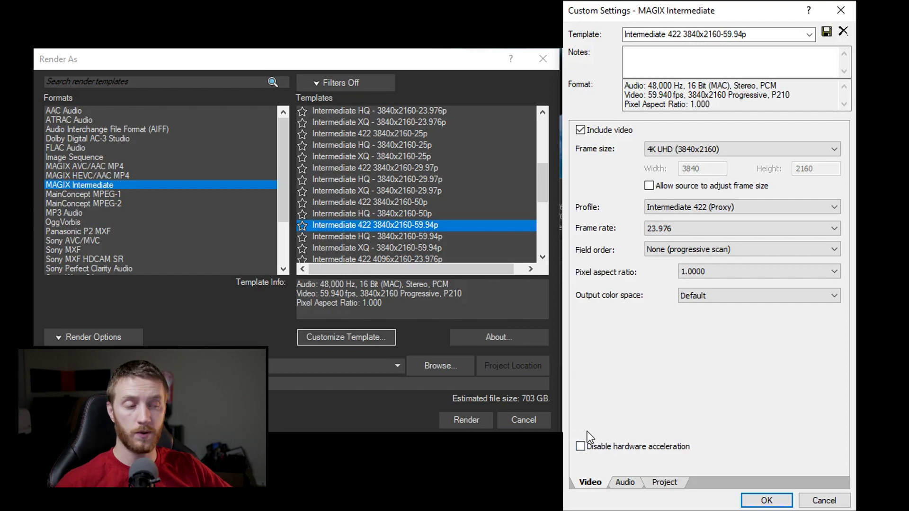
click(625, 482)
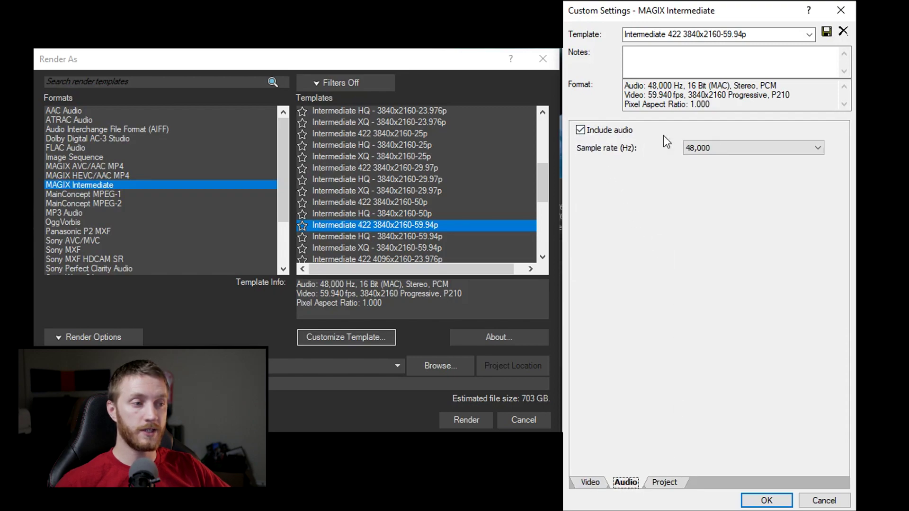
Keep the audio sample rate at 48,000 Hz and set video rendering quality to Best.
click(727, 148)
click(719, 161)
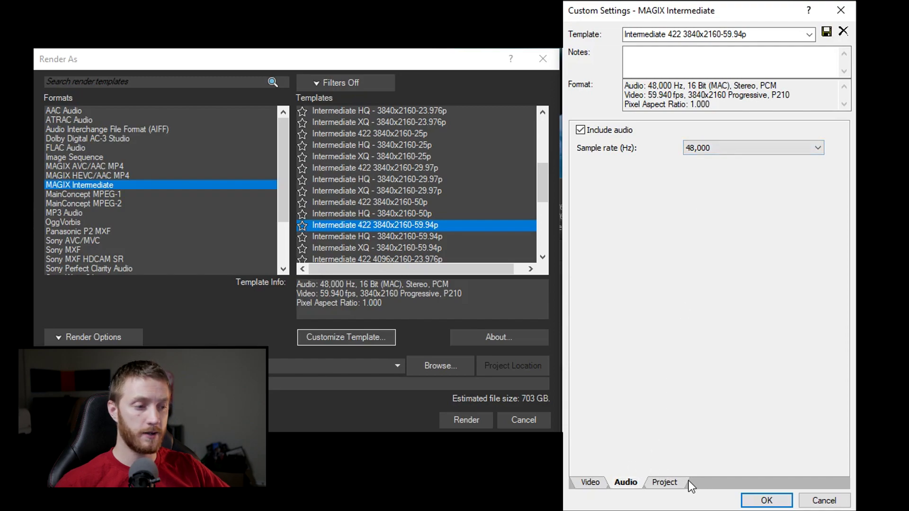
click(665, 483)
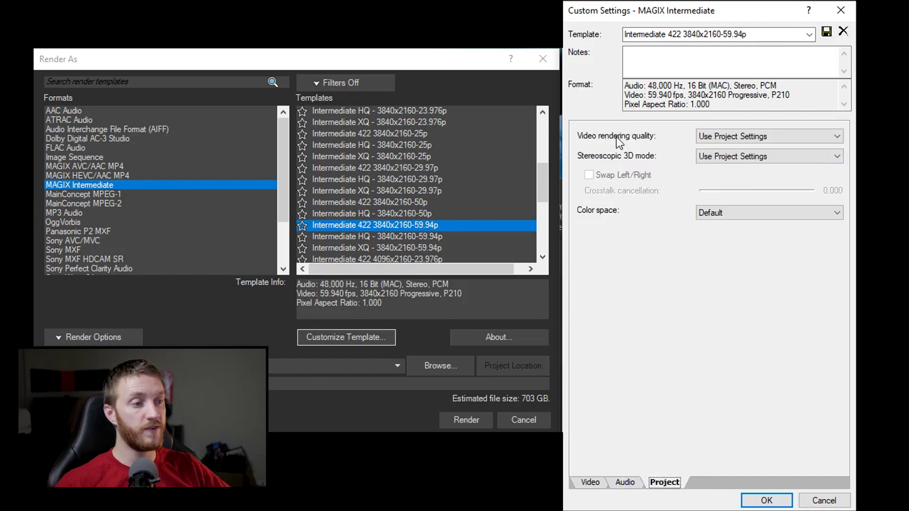
click(778, 134)
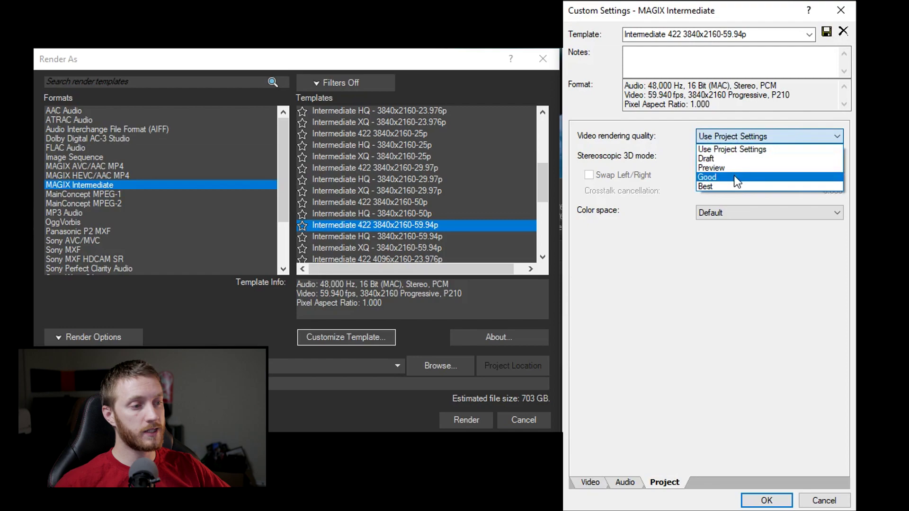
click(725, 186)
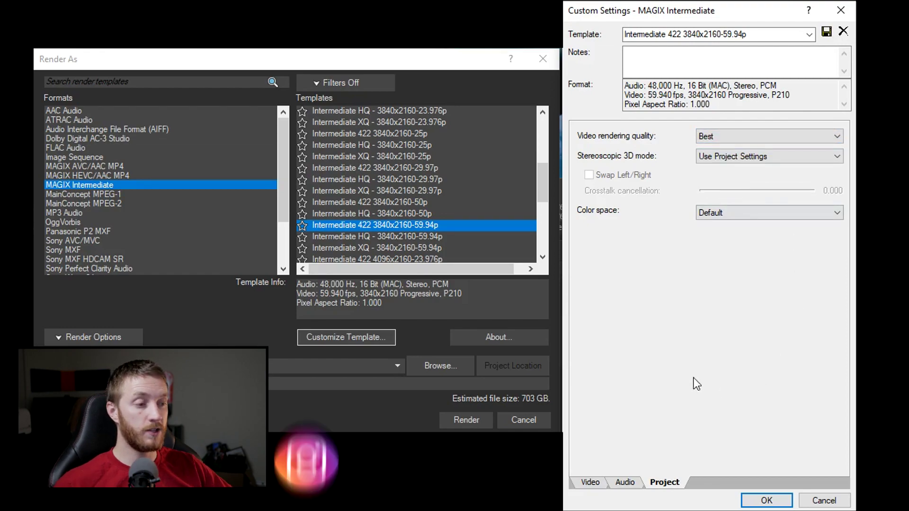
Rename the template 'save 1', save it, and star it as a favourite.
click(771, 34)
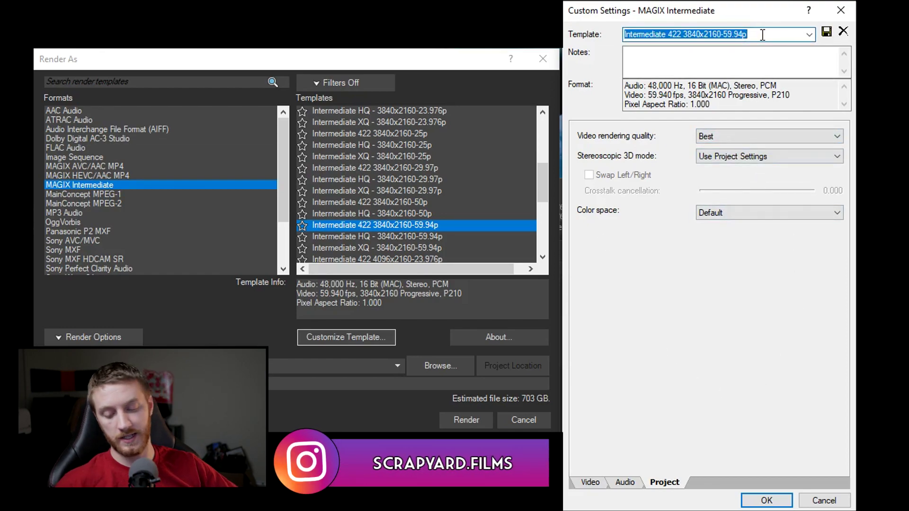
text(save 1)
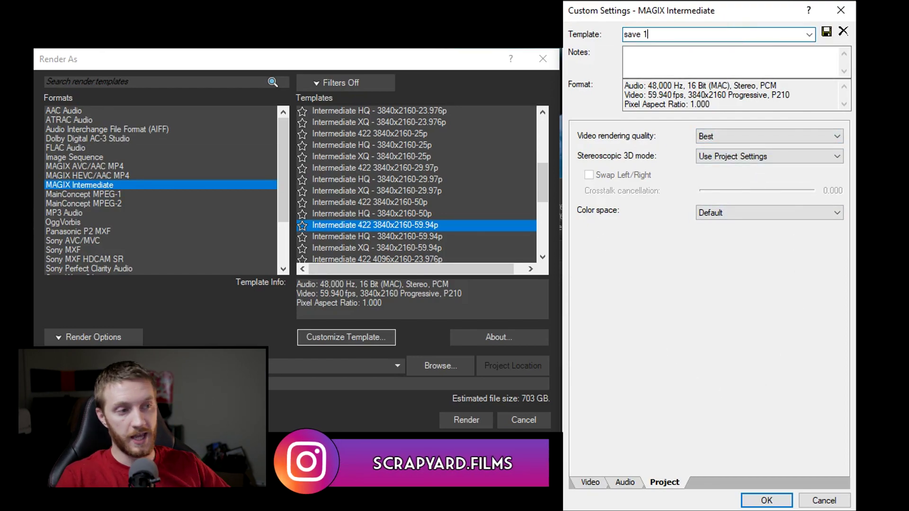
click(827, 31)
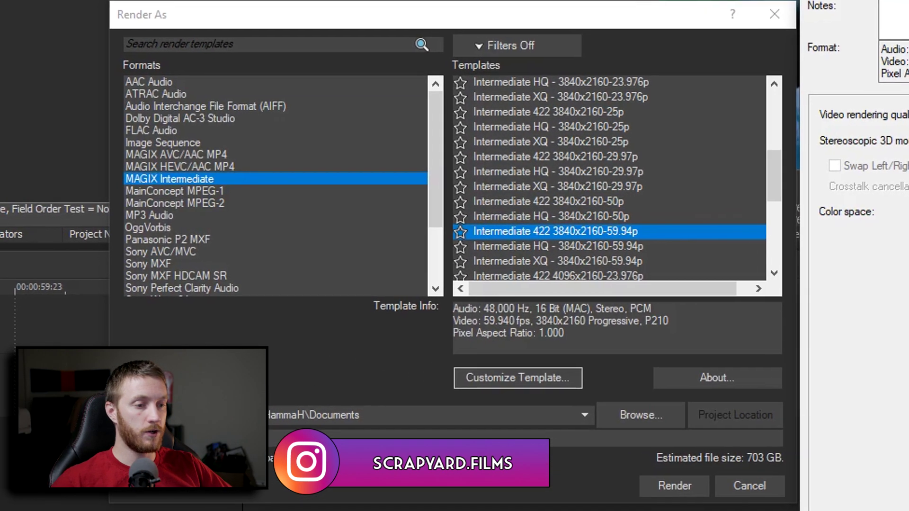
click(767, 500)
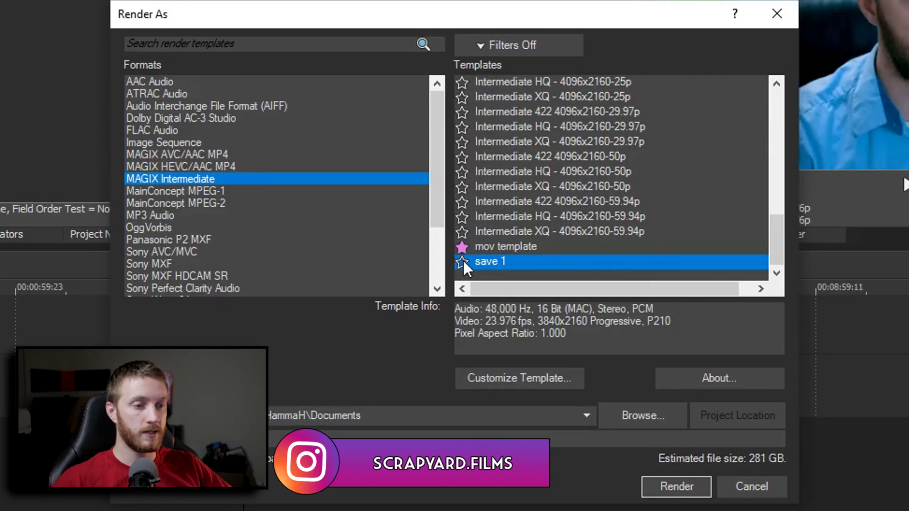
click(462, 261)
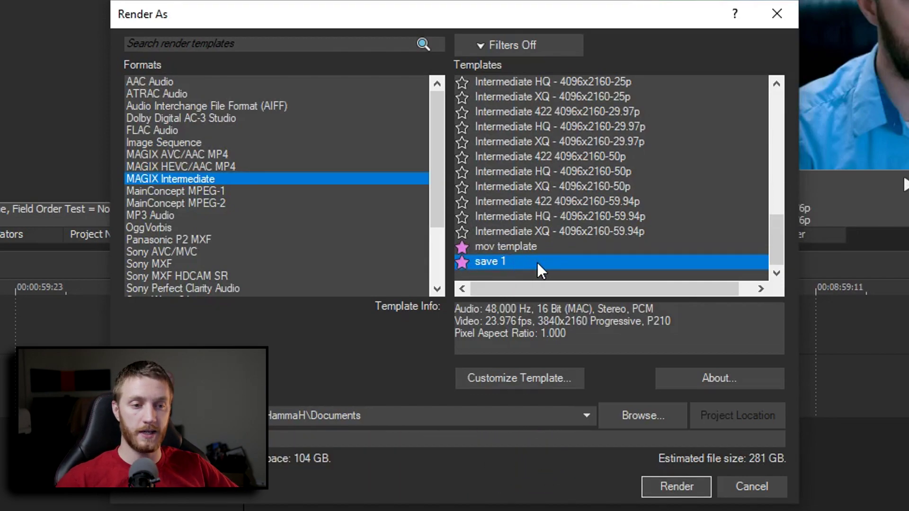
Choose MAGIX AVC/AAC MP4 with the Internet 4K 2160p 59.94 fps template and open its custom settings.
click(183, 157)
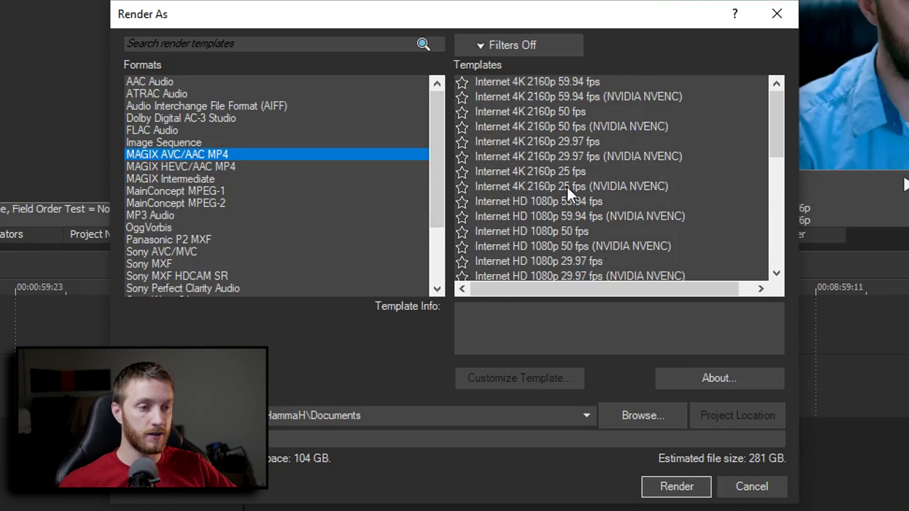
click(538, 81)
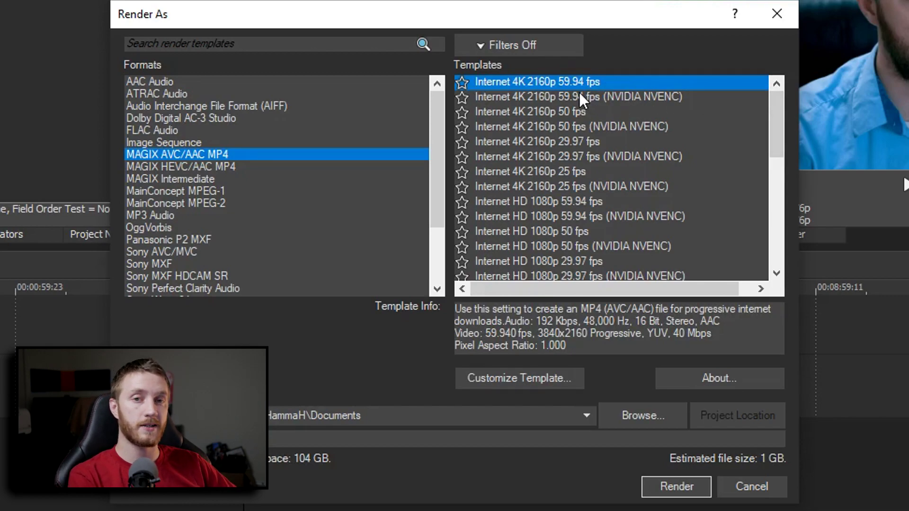
click(615, 95)
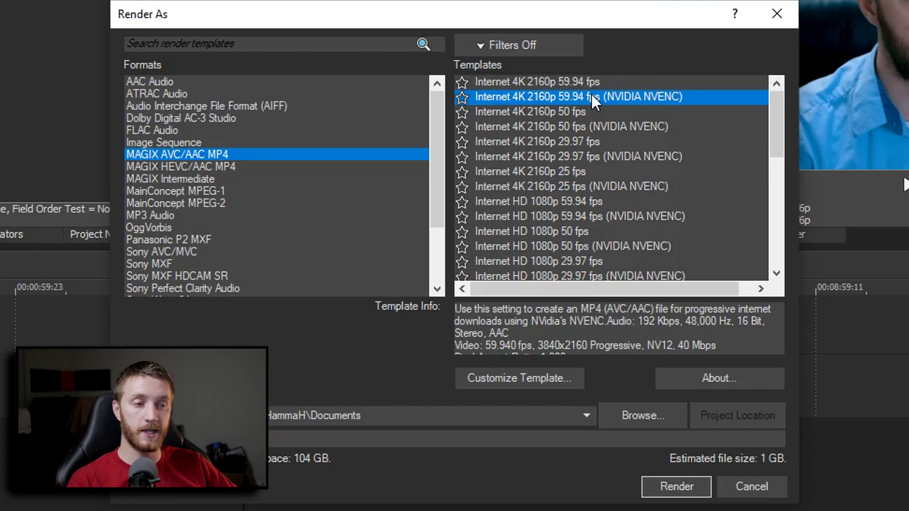
click(580, 82)
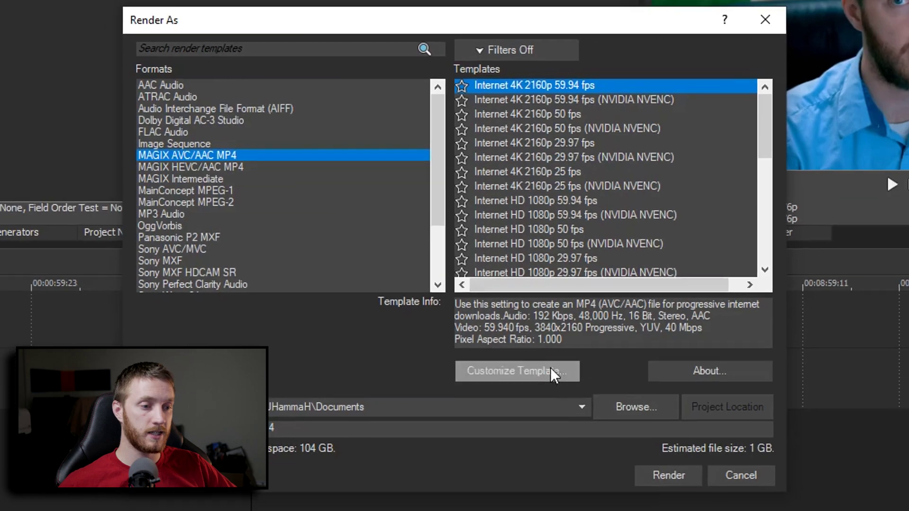
click(554, 376)
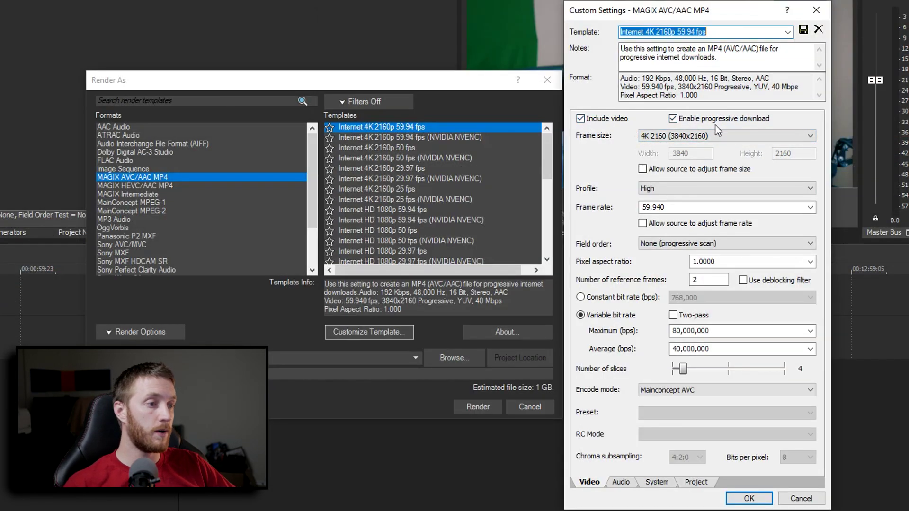
Keep 4K 2160 frame size and High profile, and set frame rate to 23.976 (IVTC Film).
click(691, 138)
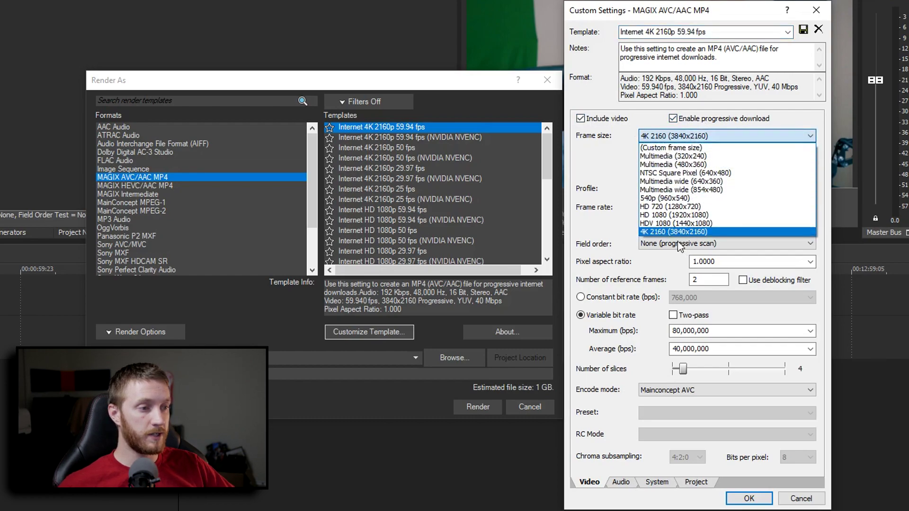
click(663, 231)
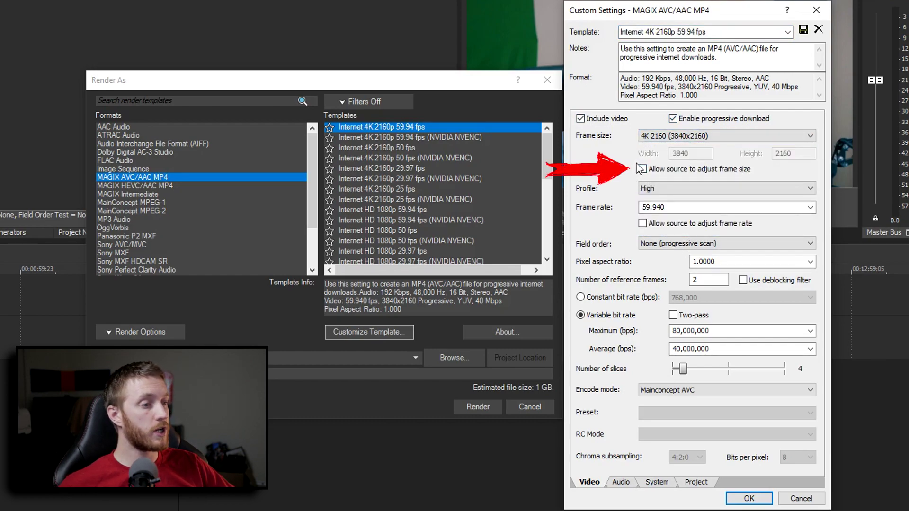
click(647, 188)
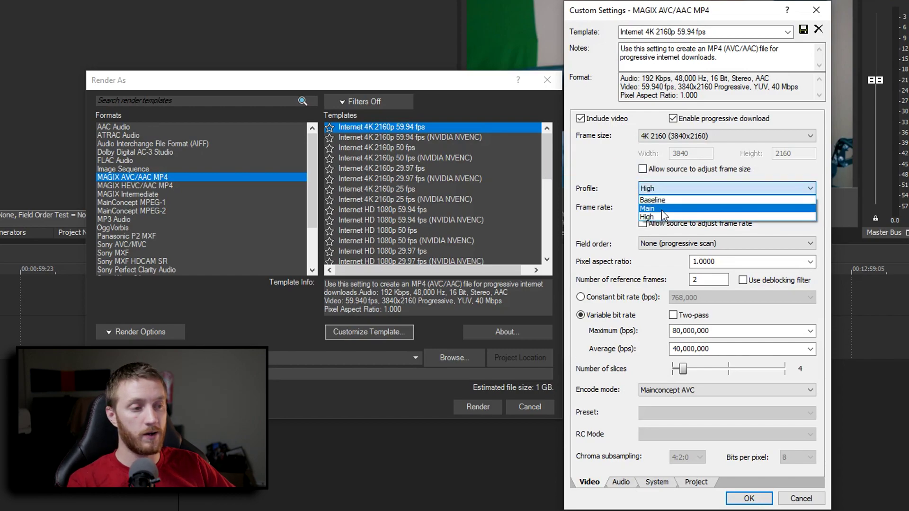
click(655, 217)
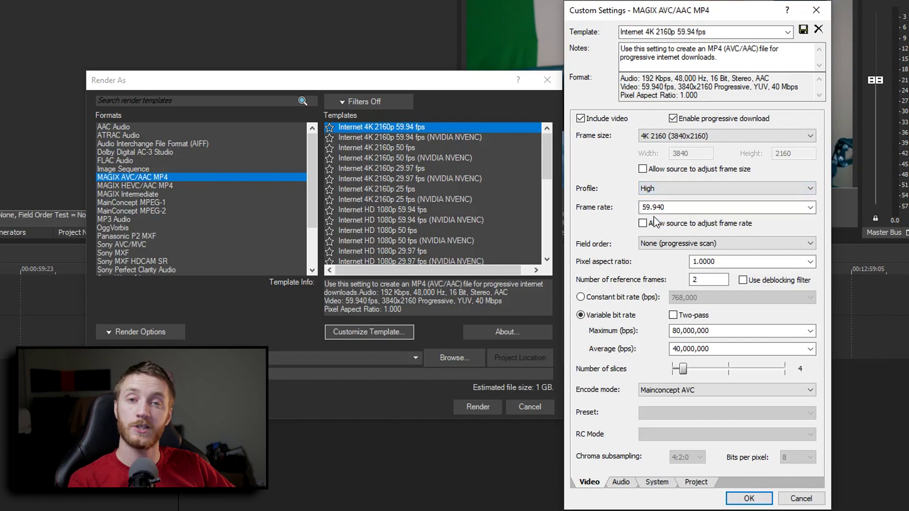
click(682, 208)
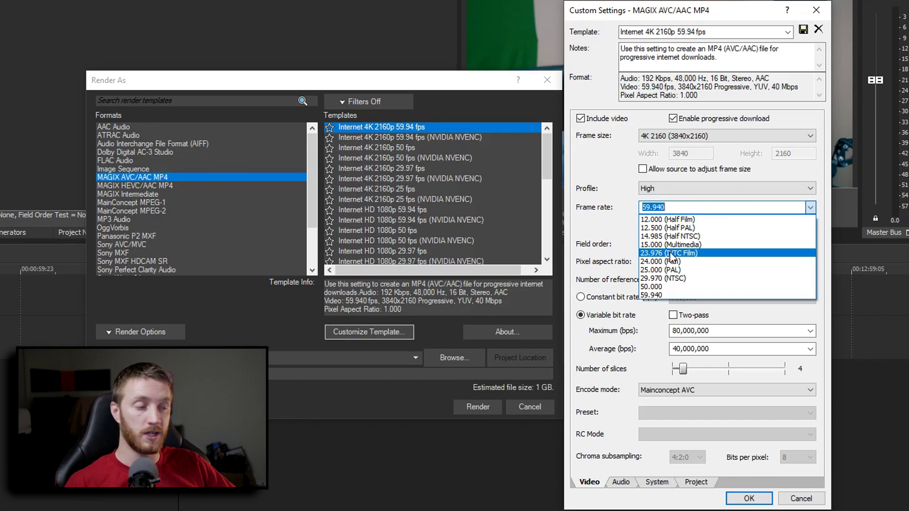
click(672, 253)
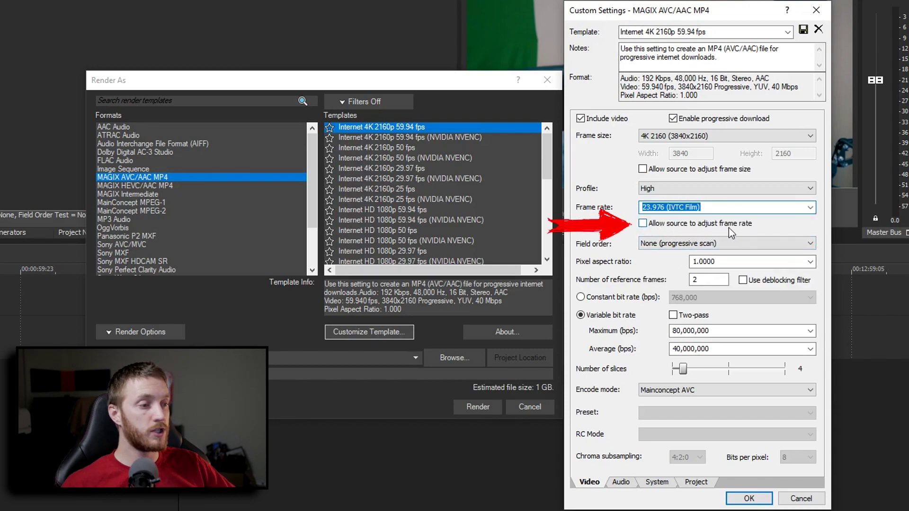
Confirm progressive field order and 1.0000 pixel aspect ratio.
click(645, 242)
click(734, 253)
click(810, 262)
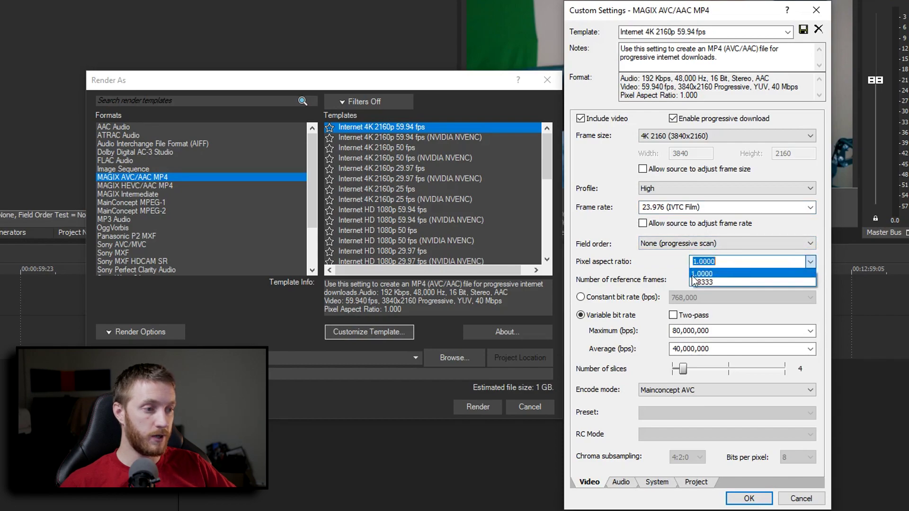
click(725, 282)
click(723, 280)
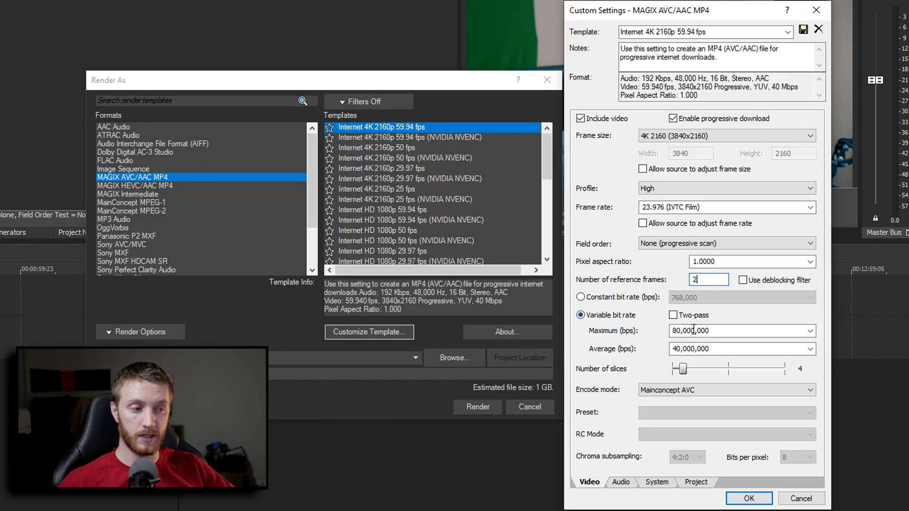
Try editing the maximum bit rate digits directly by typing 11.
click(682, 330)
click(684, 330)
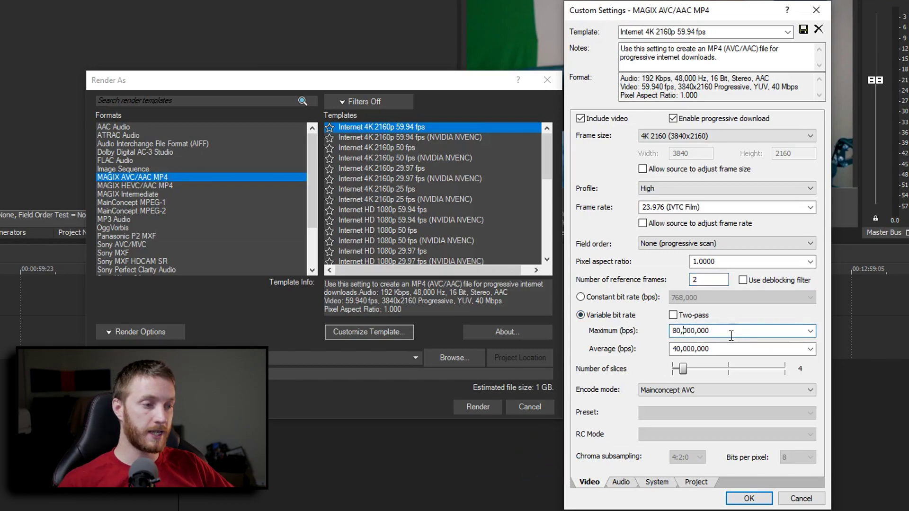
drag(740, 331, 691, 331)
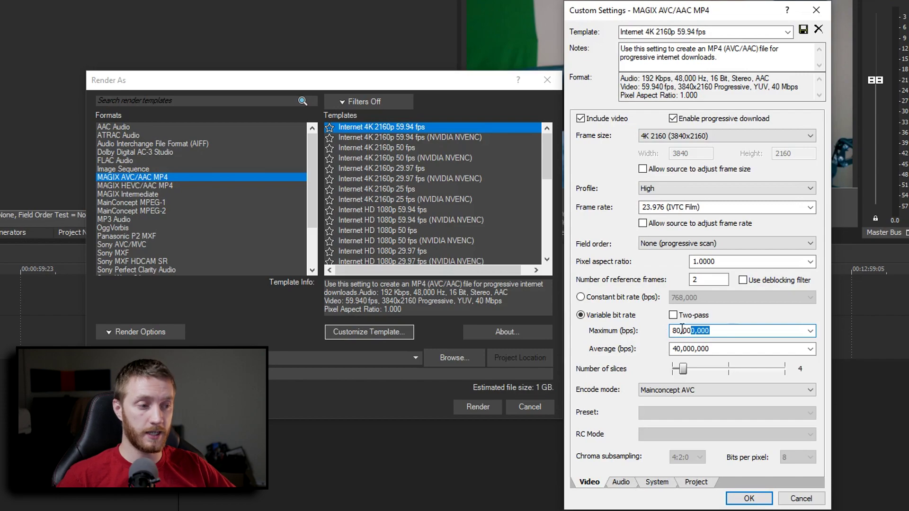
click(677, 330)
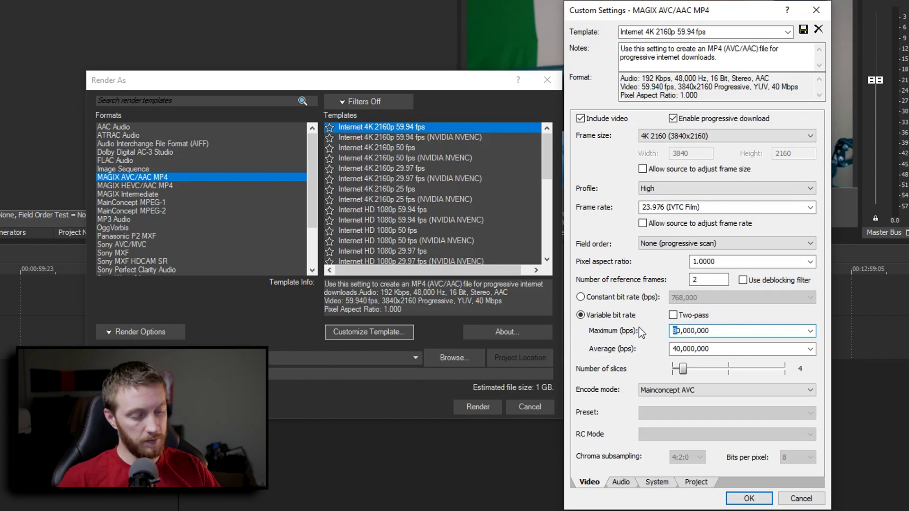
text(11)
click(673, 348)
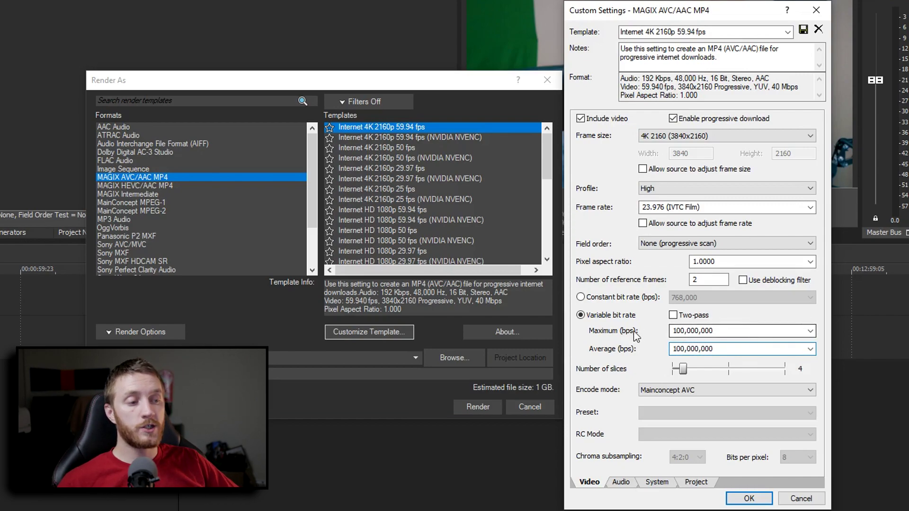
Set both maximum and average bit rates to 240,000,000 bps from the preset lists.
click(810, 331)
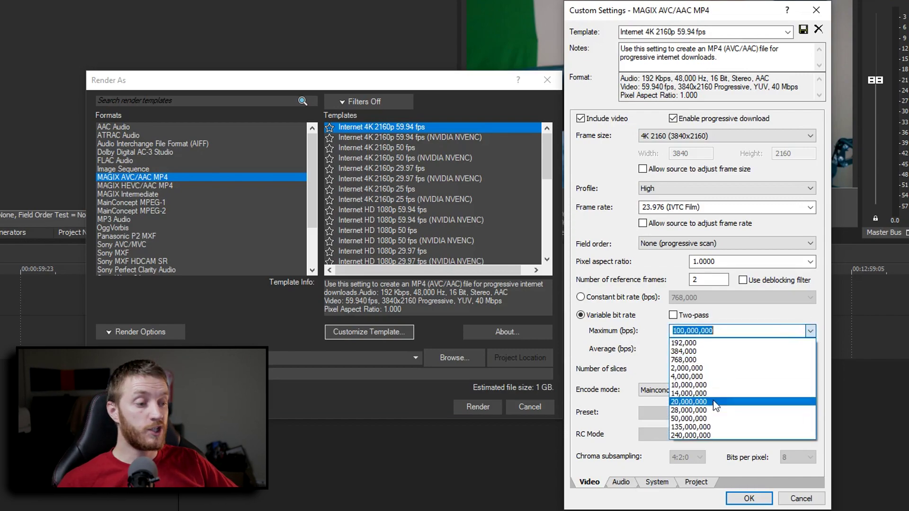
click(705, 429)
click(750, 349)
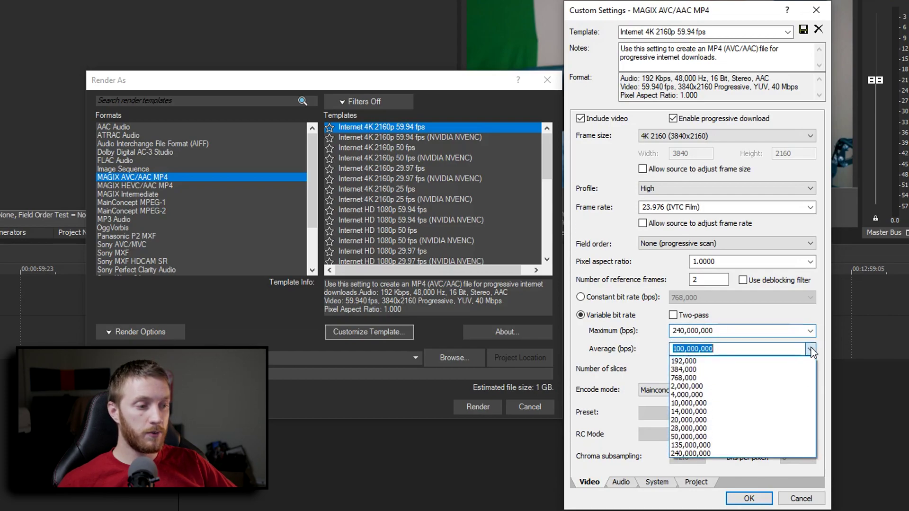
click(701, 455)
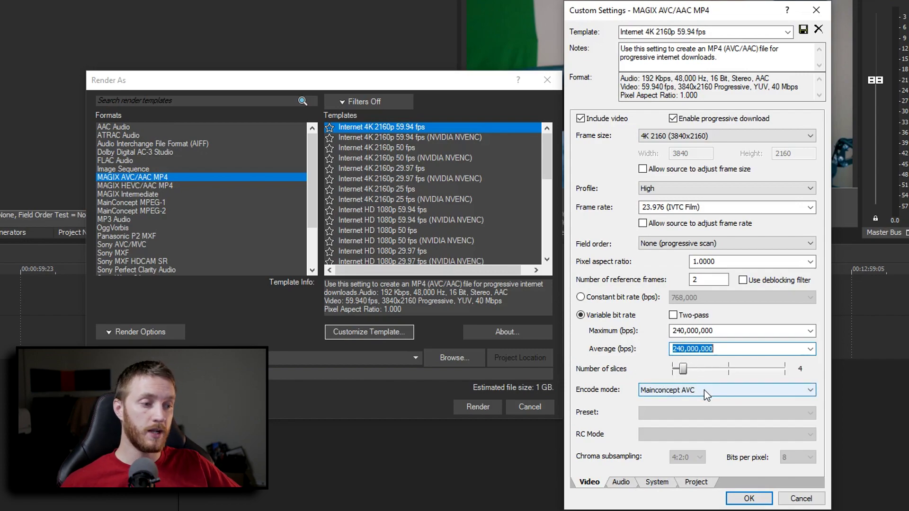
click(704, 390)
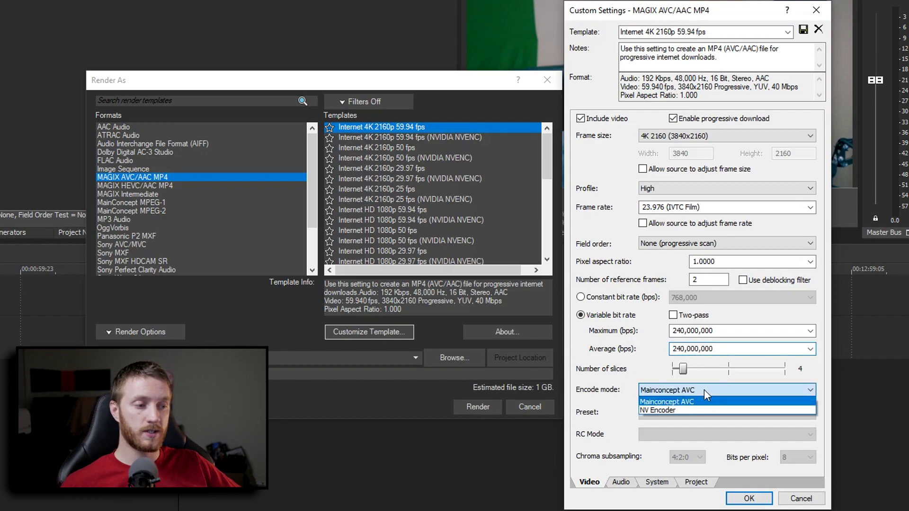
click(682, 414)
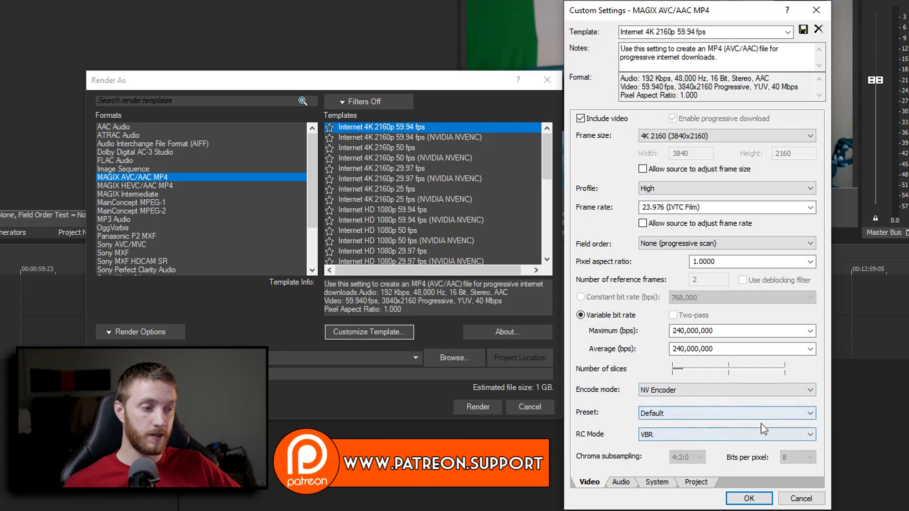
click(691, 392)
click(675, 402)
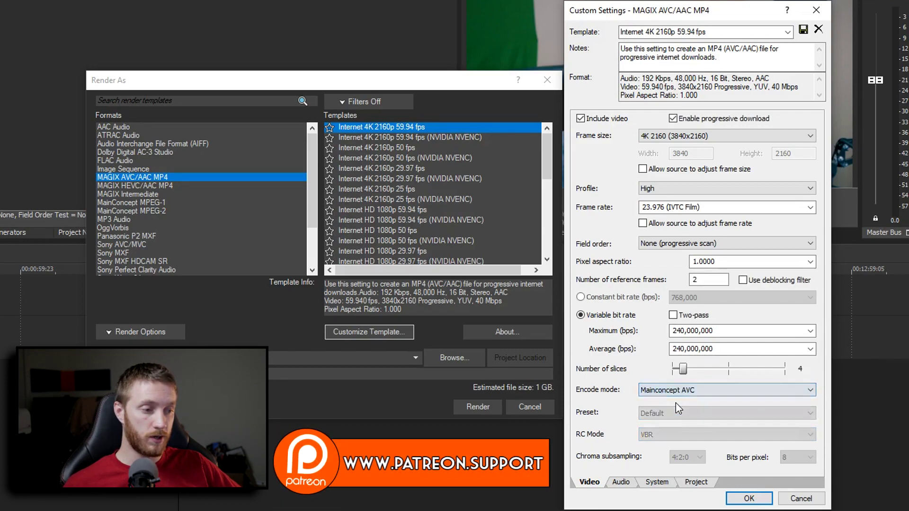
click(705, 391)
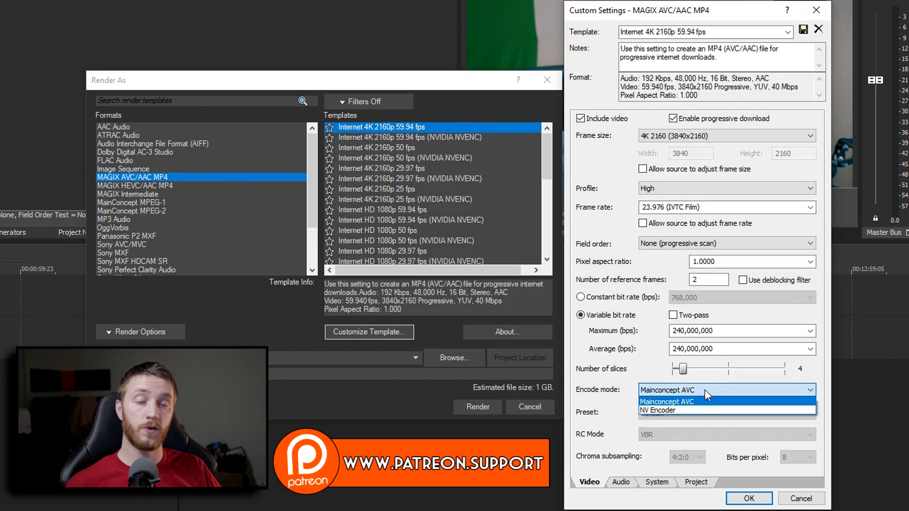
click(685, 411)
Set the NV Encoder preset to High quality, keep VBR rate control, and view audio settings.
click(672, 414)
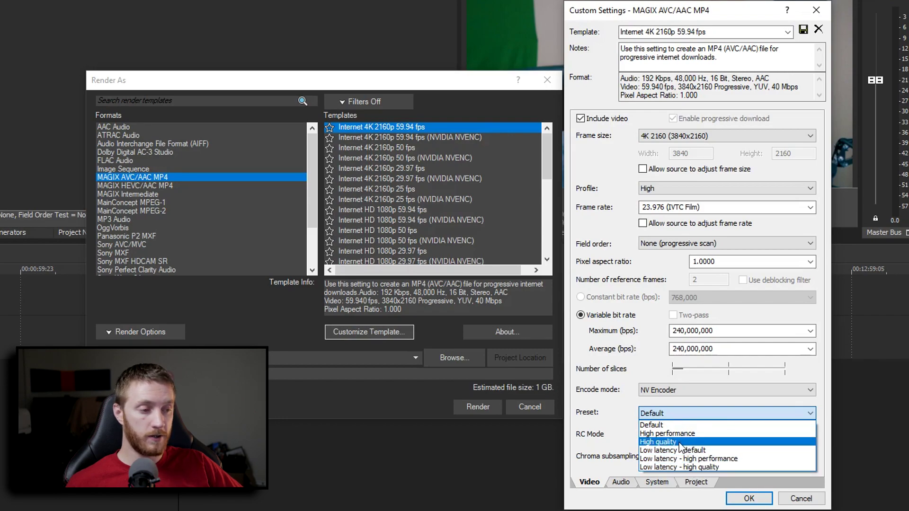
click(680, 443)
click(670, 433)
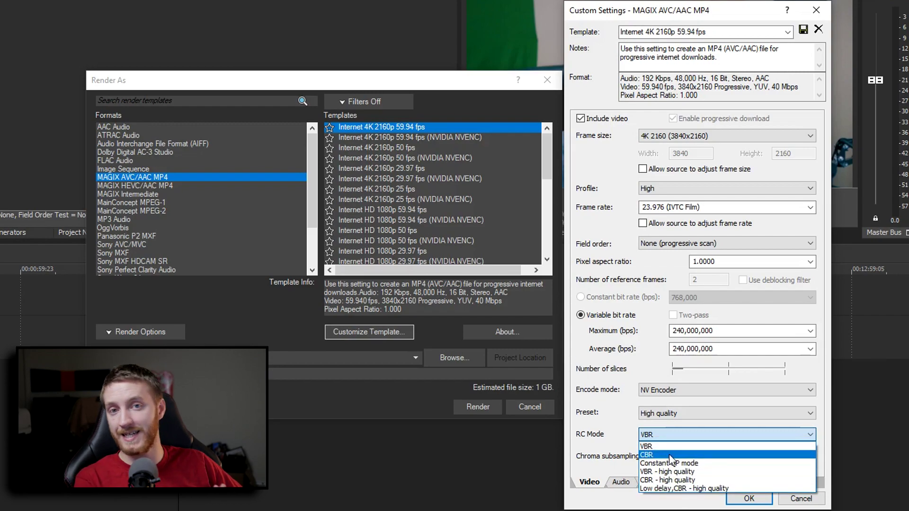
click(663, 447)
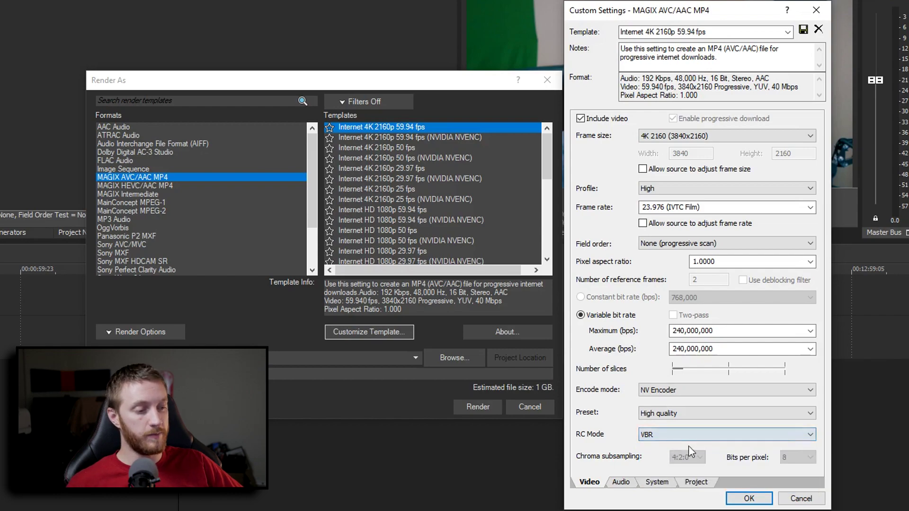
click(621, 482)
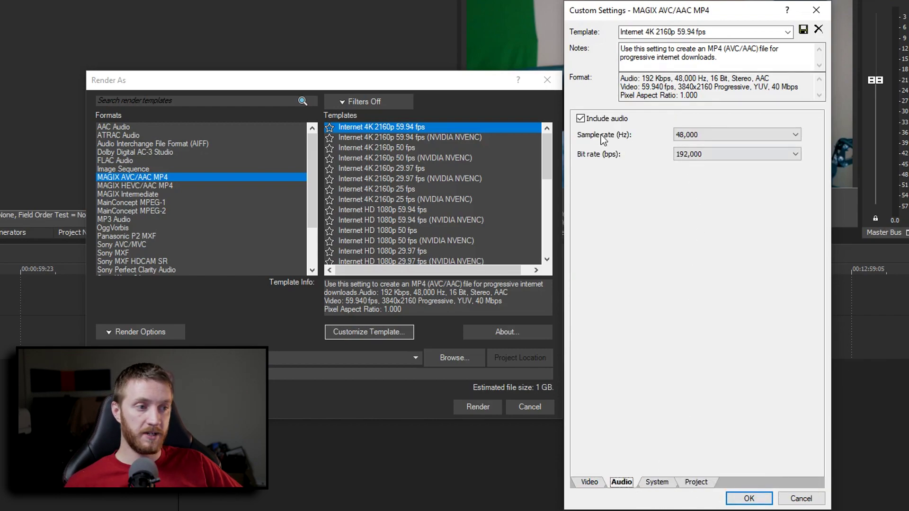
Keep audio at 48,000 Hz and 192,000 bps, then review the System and Project settings.
click(708, 134)
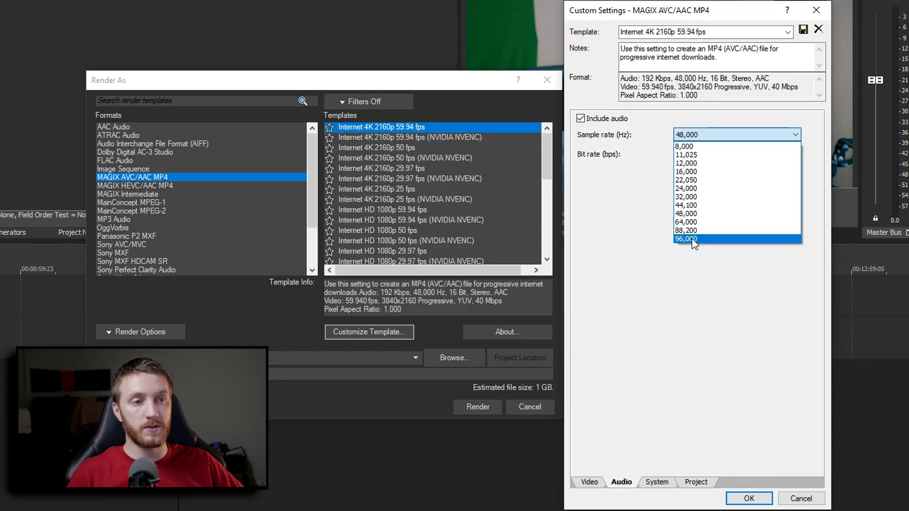
click(707, 214)
click(715, 154)
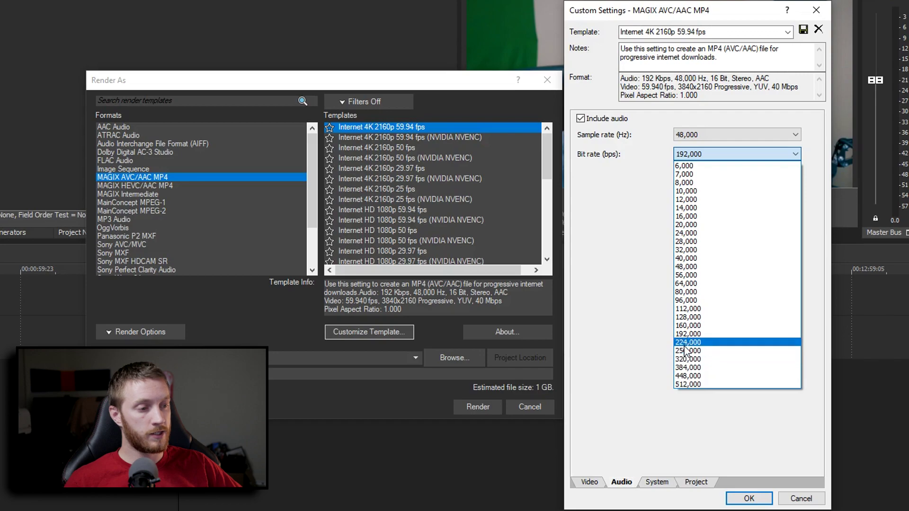
click(701, 333)
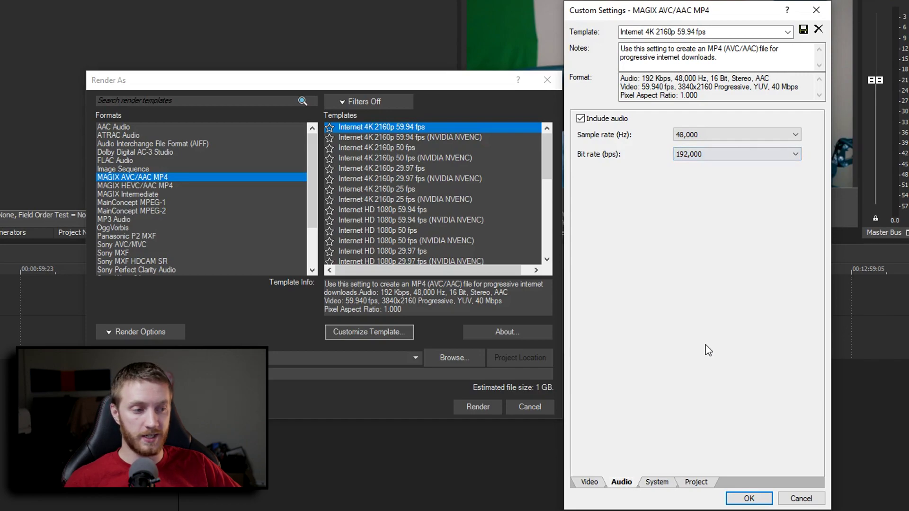
click(659, 482)
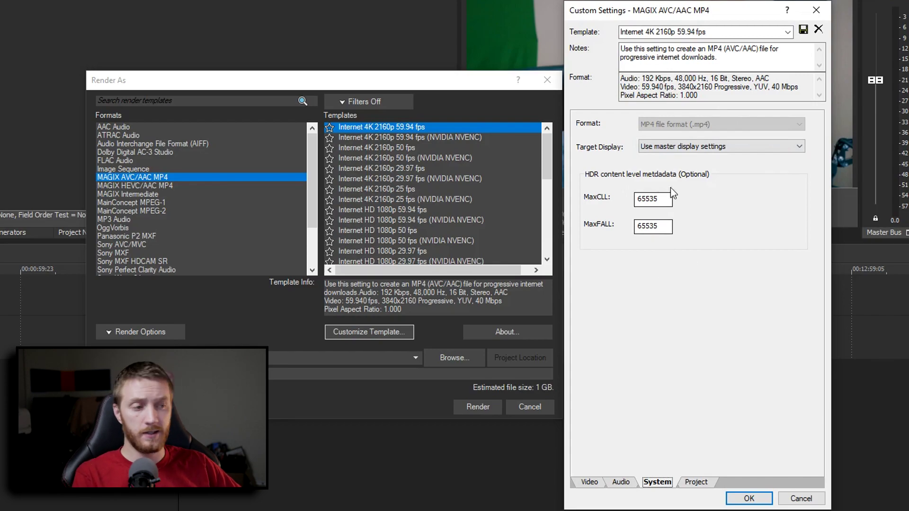
click(696, 482)
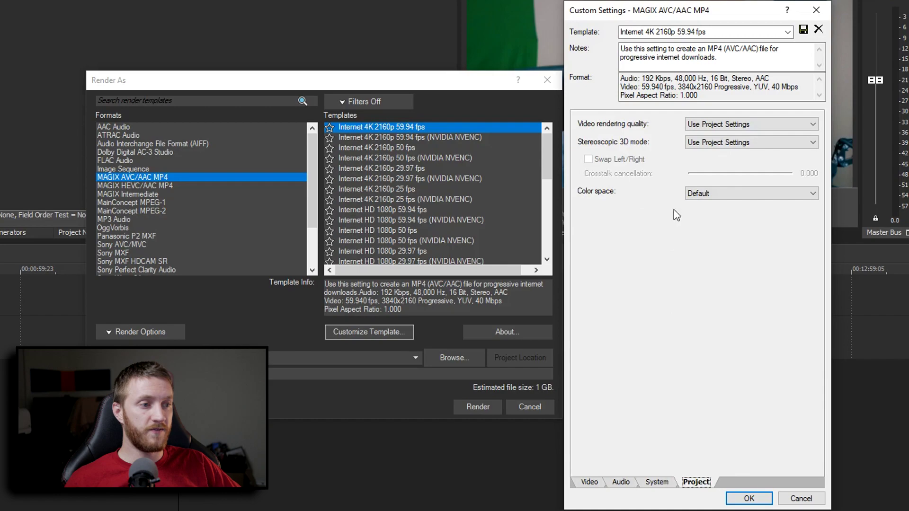
Choose Best rendering quality, rename the template 'best 4k', save it and close Custom Settings.
click(741, 124)
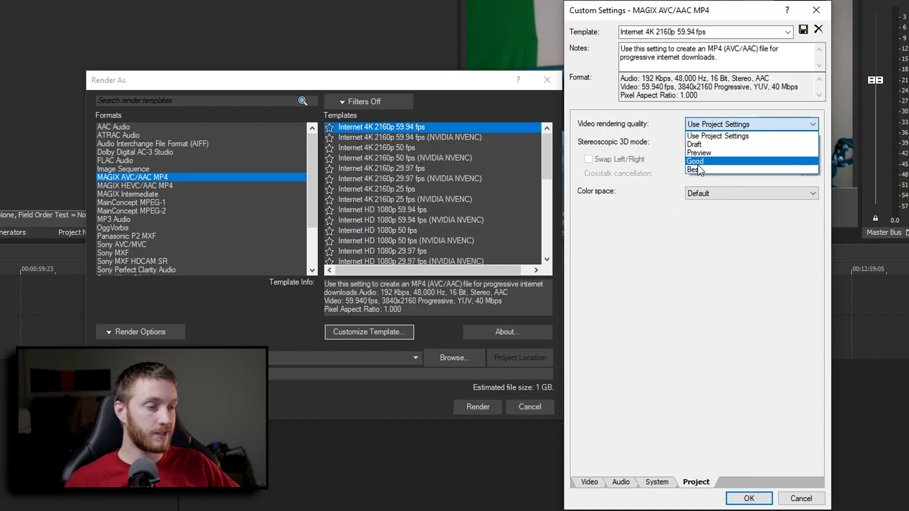
click(698, 170)
drag(620, 32, 705, 33)
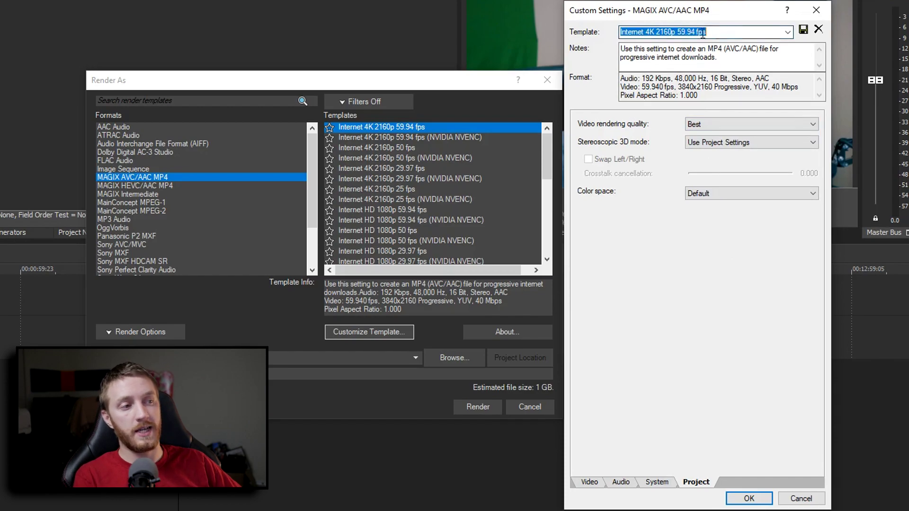
text(best 4)
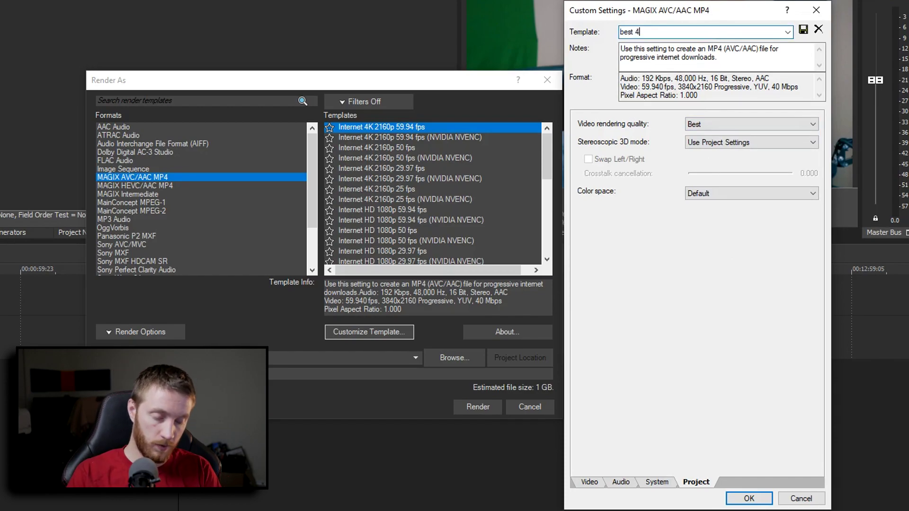
text(k)
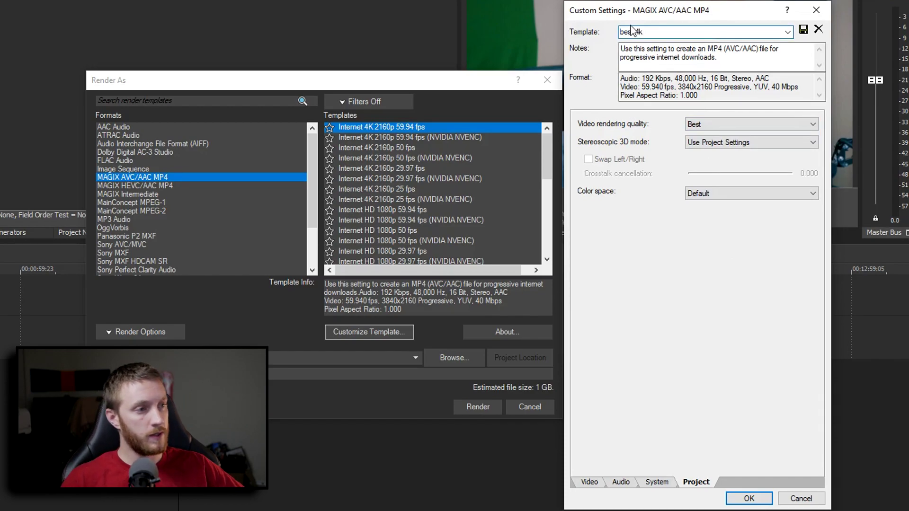
click(802, 32)
click(749, 498)
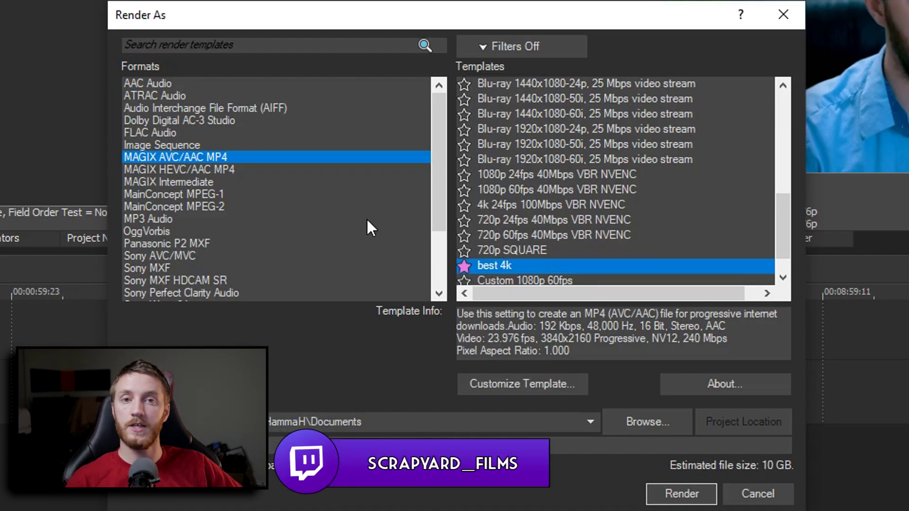
Select the Sony XAVC / XAVC S format in the Formats list.
scroll(366, 219, down, 3)
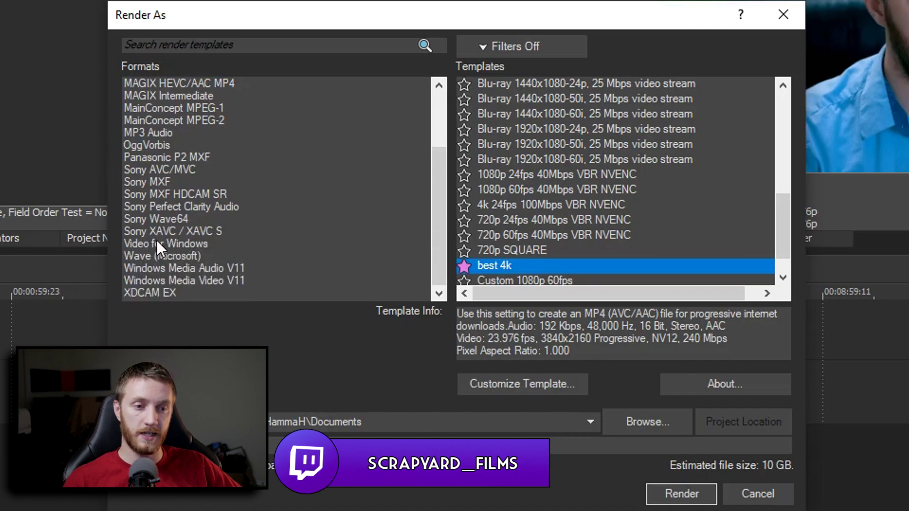
click(200, 232)
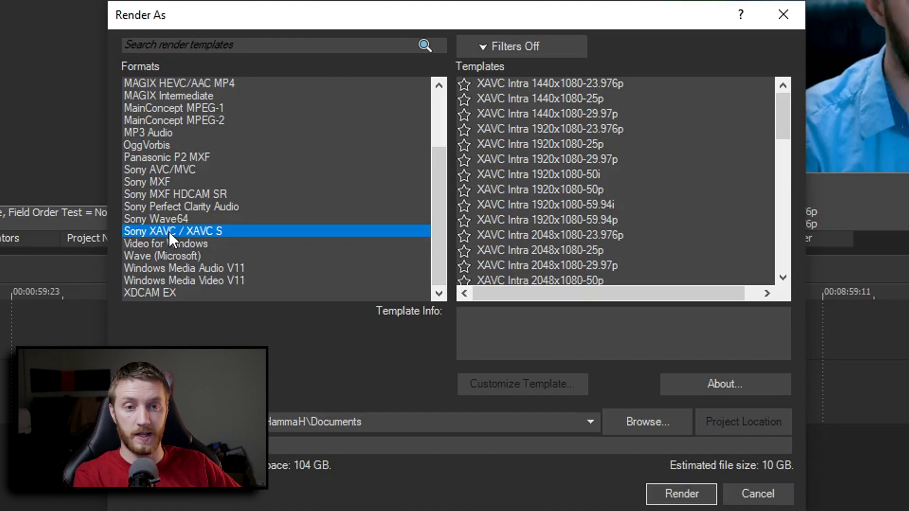
click(164, 234)
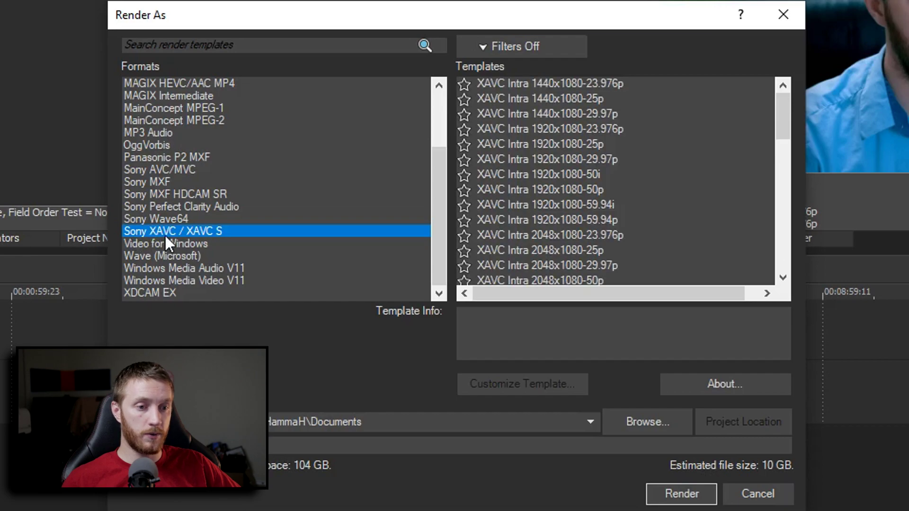
click(597, 130)
Browse to the XAVC S Long templates and pick XAVC S Long 3840x2160-23.976p.
scroll(624, 152, down, 2)
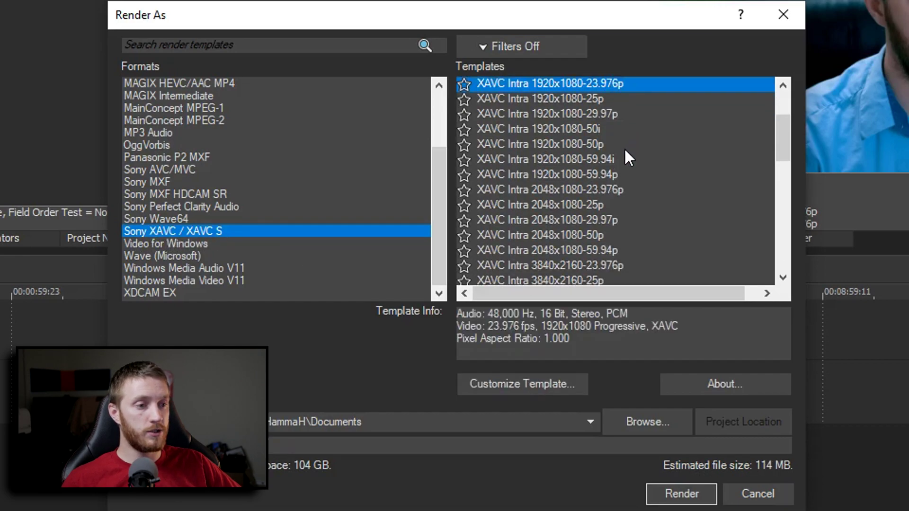
click(287, 445)
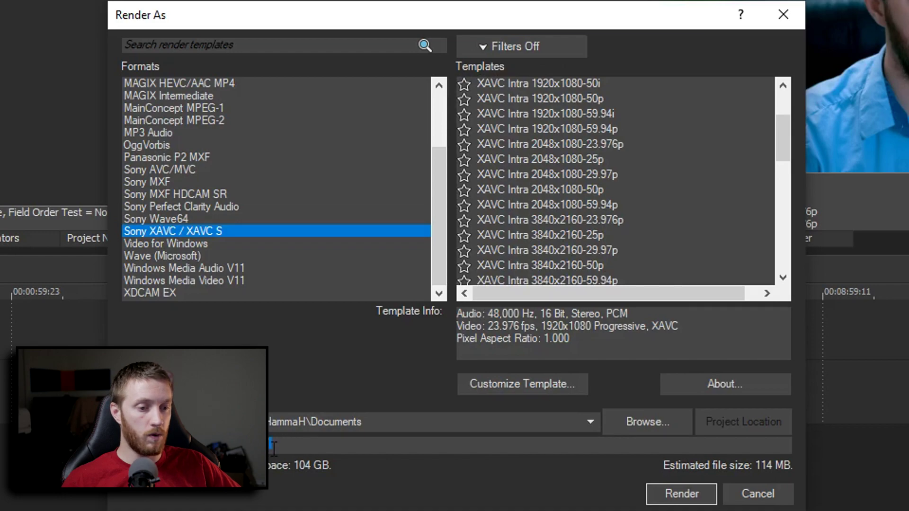
scroll(582, 215, down, 10)
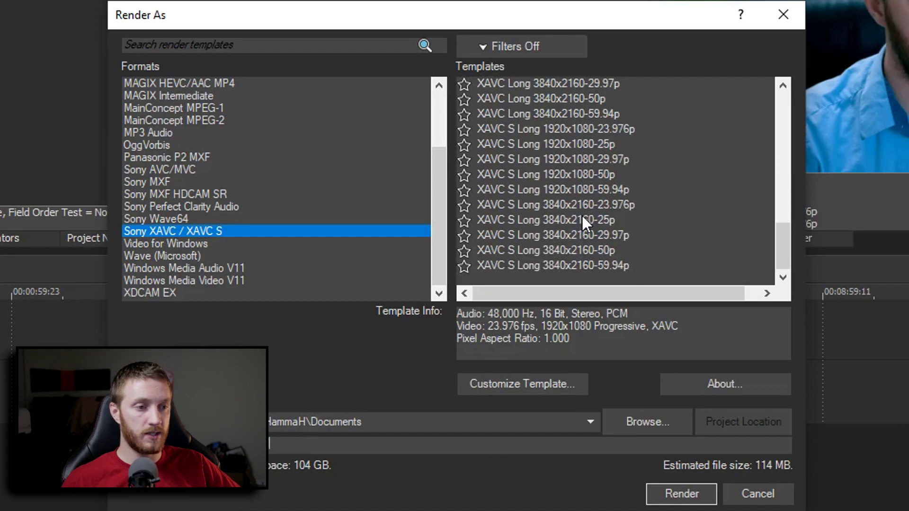
click(509, 190)
click(578, 250)
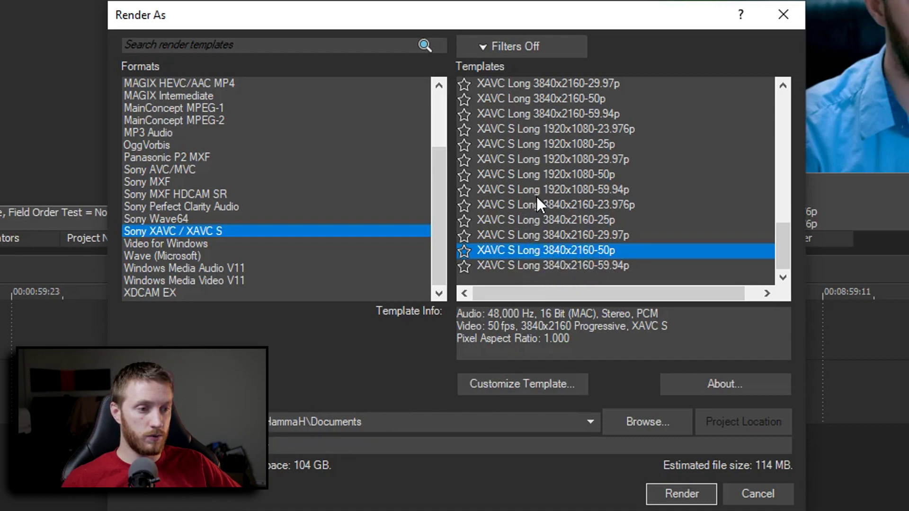
click(562, 205)
In the template's custom settings, keep the frame rate at 23.976p and audio at two channels.
click(558, 388)
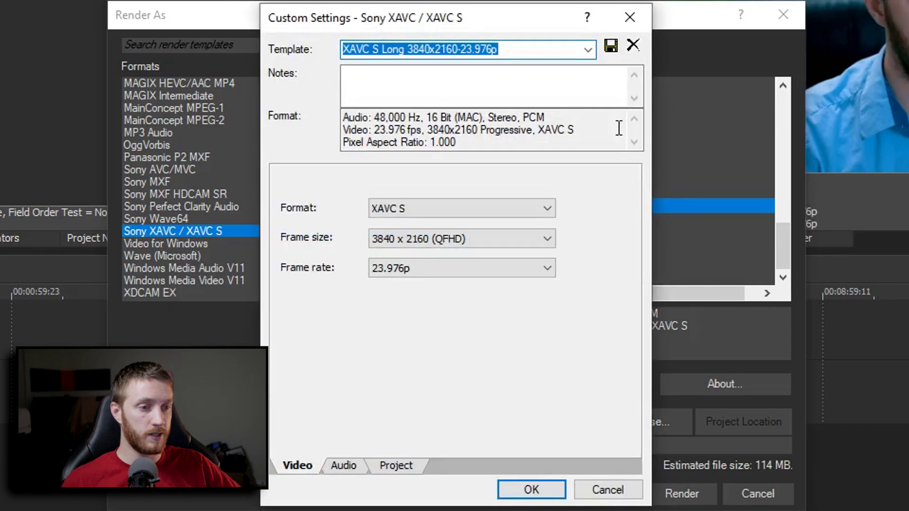
drag(506, 28, 900, 46)
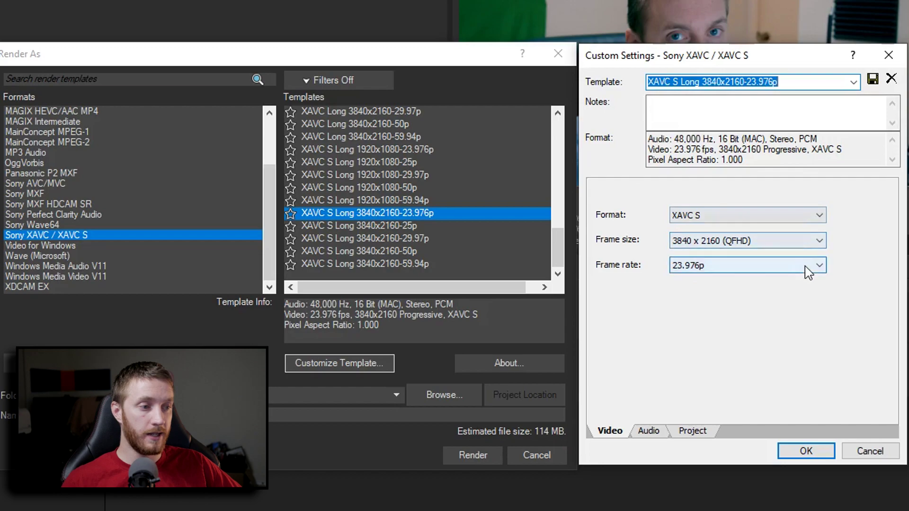
click(756, 265)
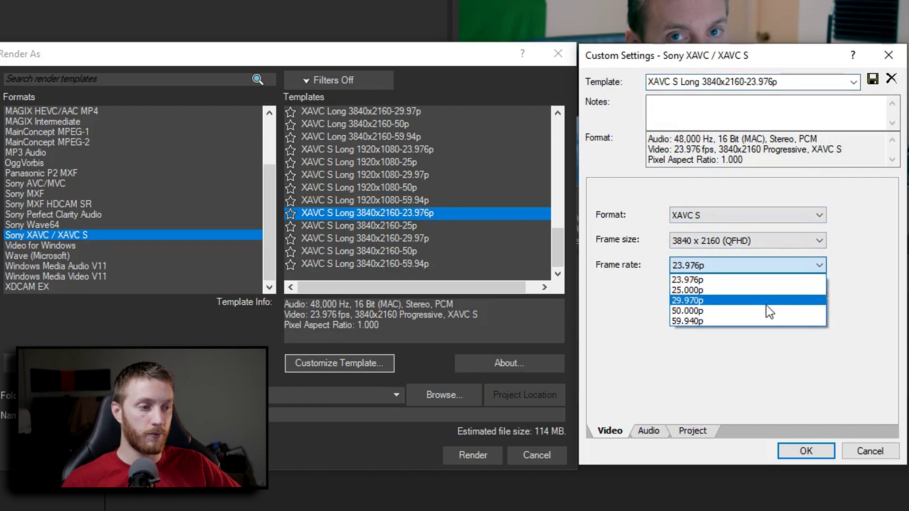
click(704, 282)
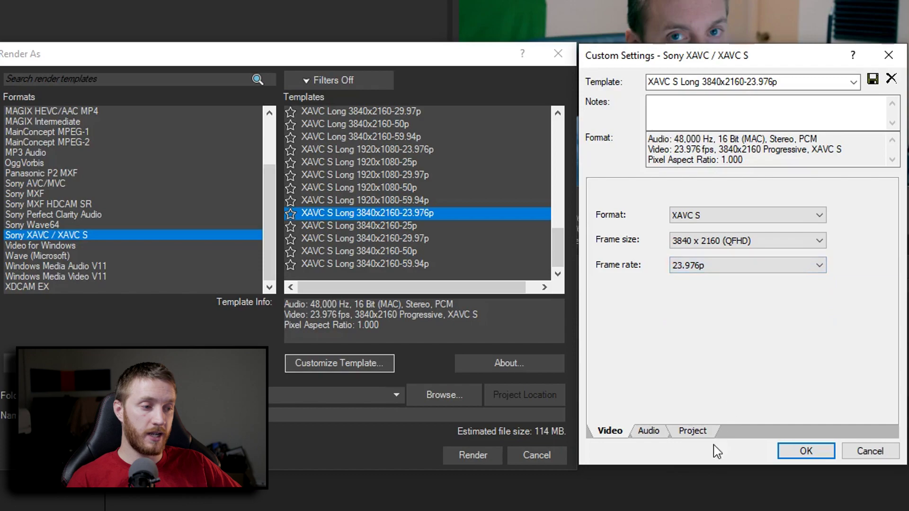
click(649, 432)
click(734, 286)
click(736, 286)
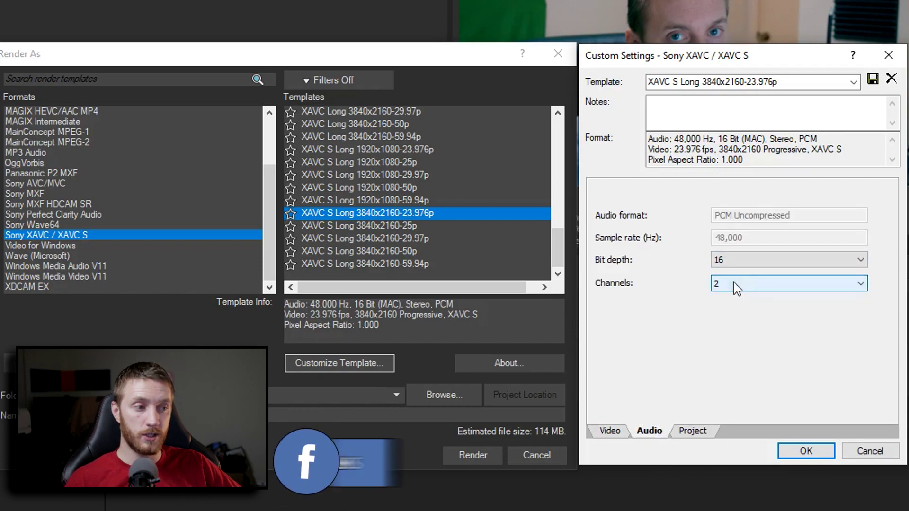
Set the Project tab's video rendering quality to Best.
click(691, 432)
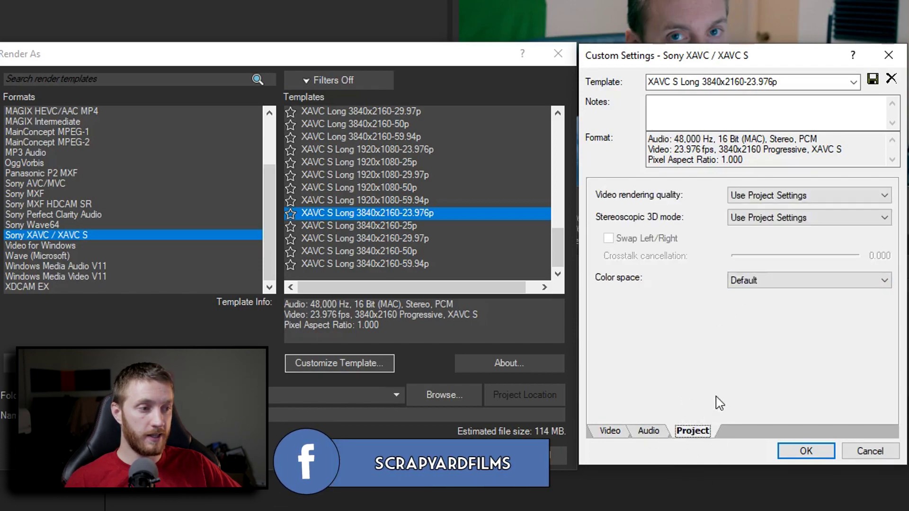
click(782, 196)
click(768, 258)
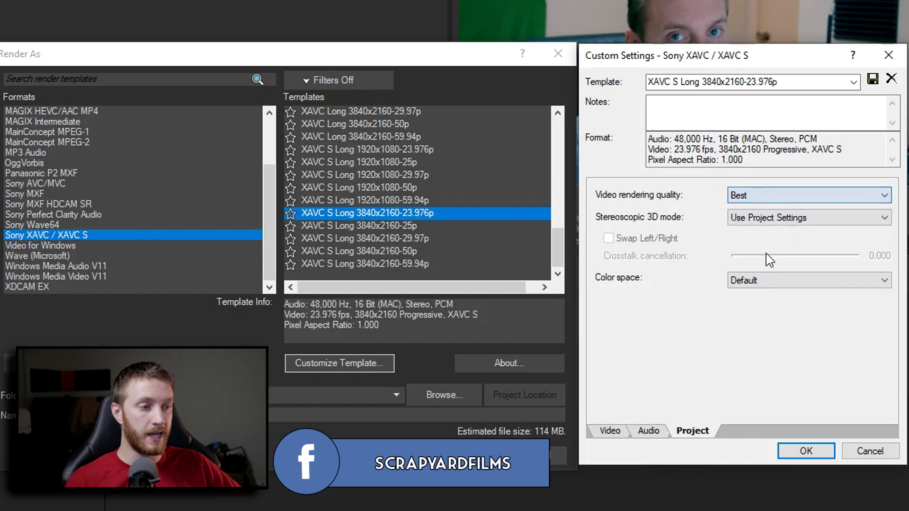
click(611, 432)
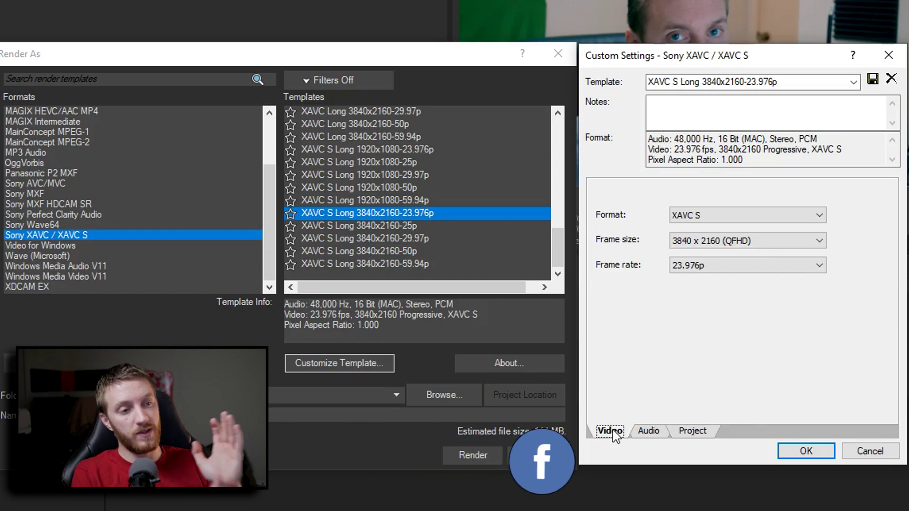